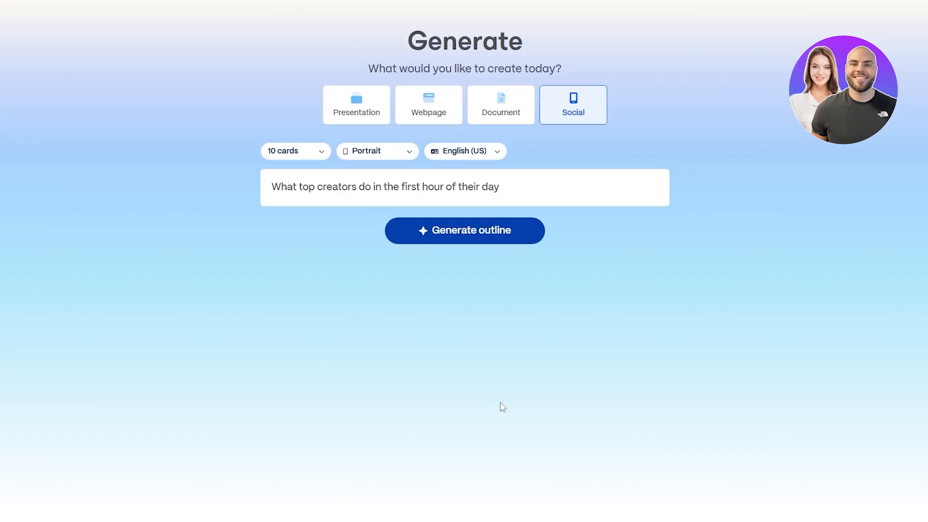
Generate the outline for the first-hour creators prompt and read through all ten outline cards
click(463, 247)
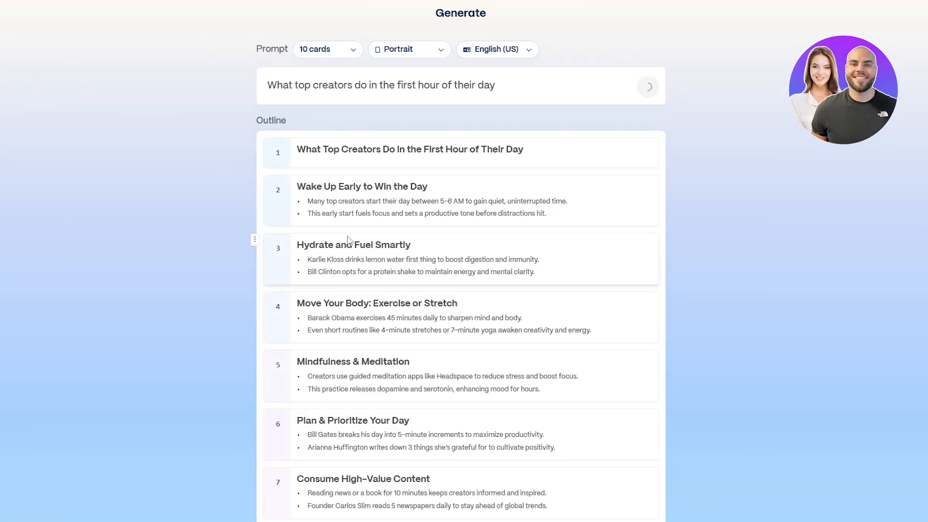
scroll(348, 239, down, 3)
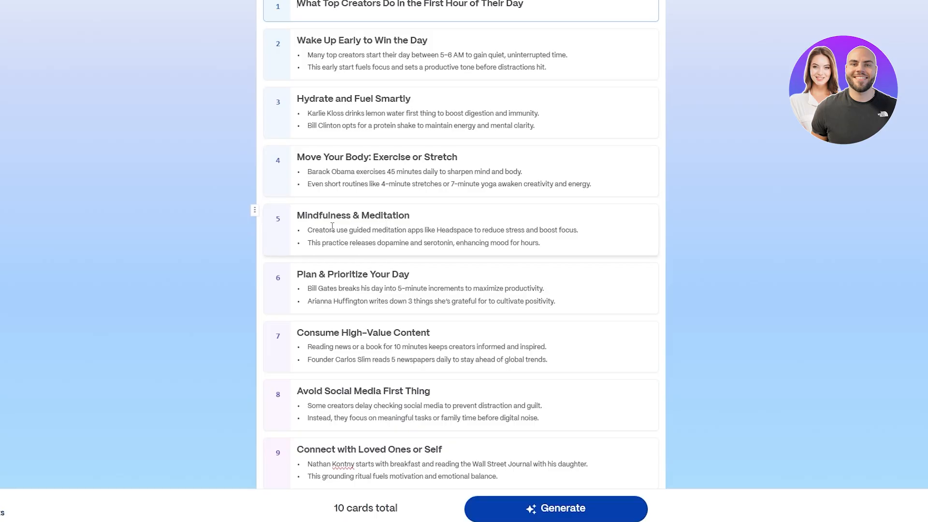
scroll(340, 226, down, 1)
scroll(340, 227, down, 1)
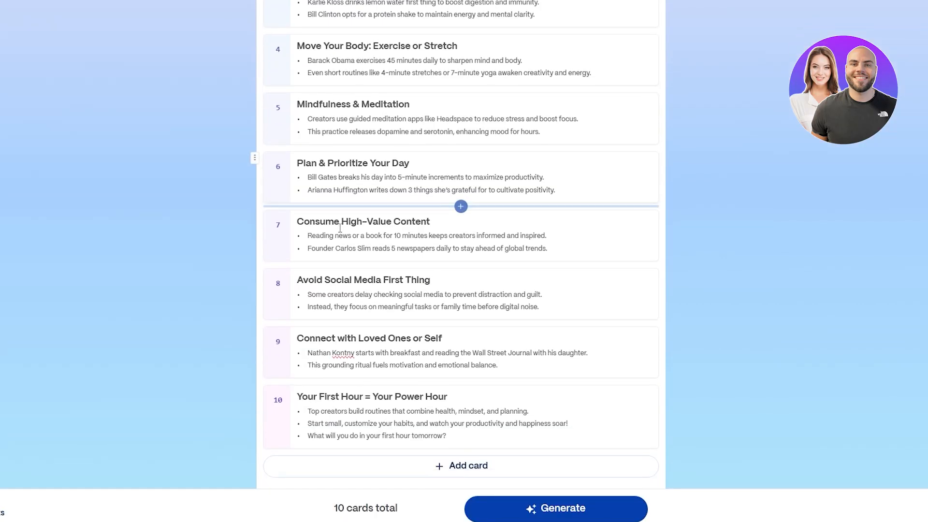
scroll(339, 227, down, 2)
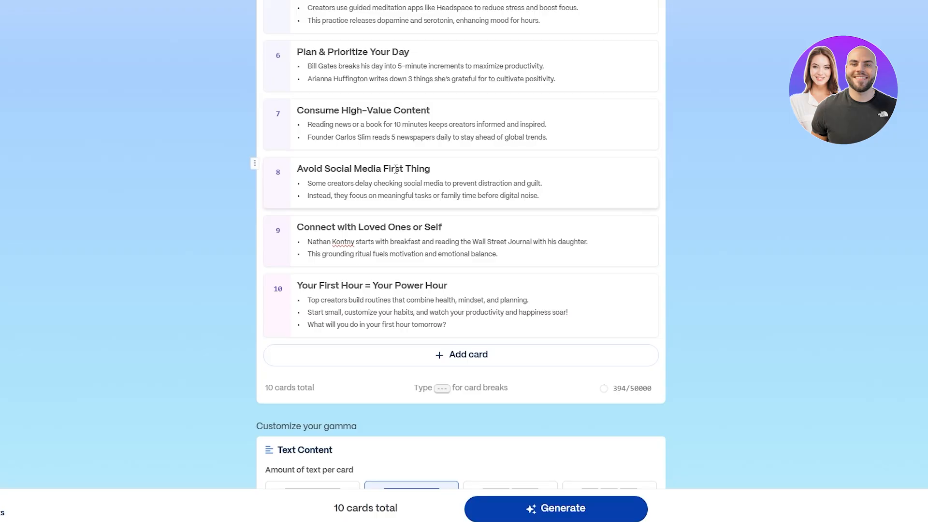
drag(331, 227, 397, 223)
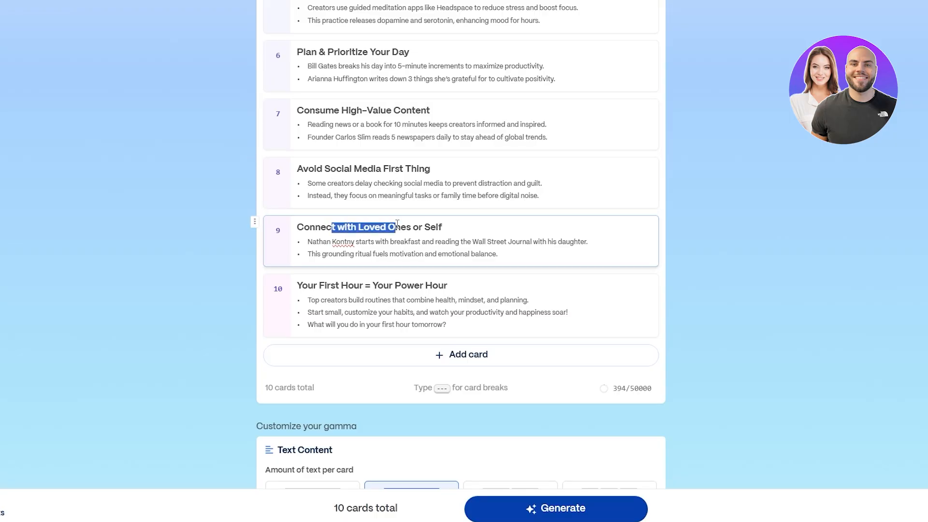
drag(319, 285, 363, 285)
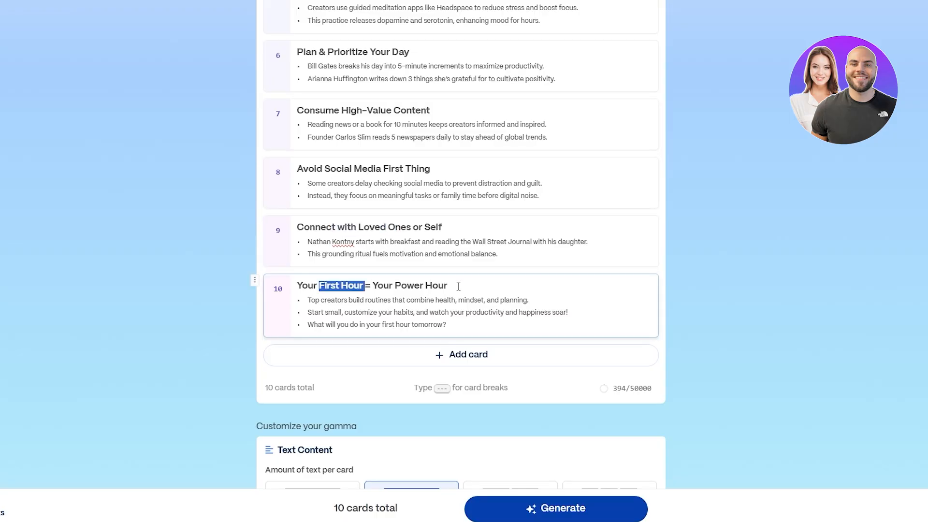
click(731, 268)
scroll(369, 94, down, 10)
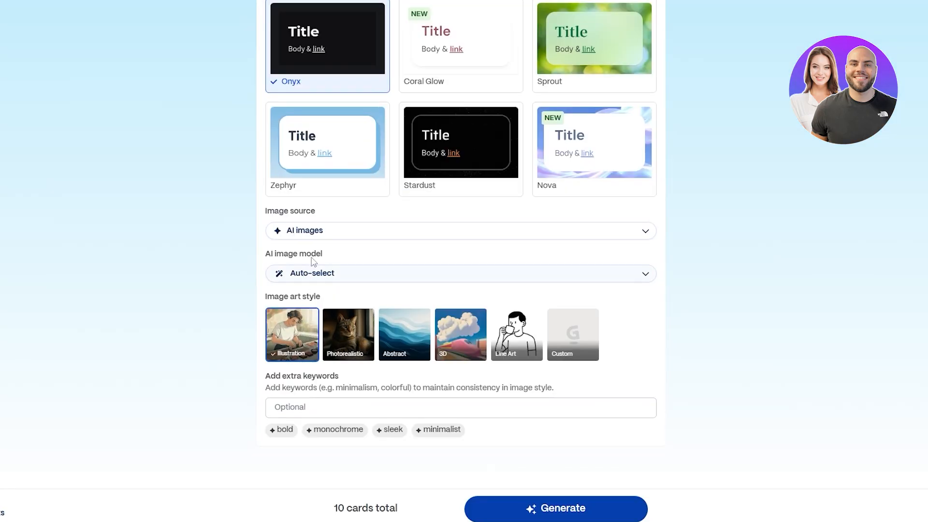
Keep AI images as the image source for the visuals
scroll(341, 244, up, 3)
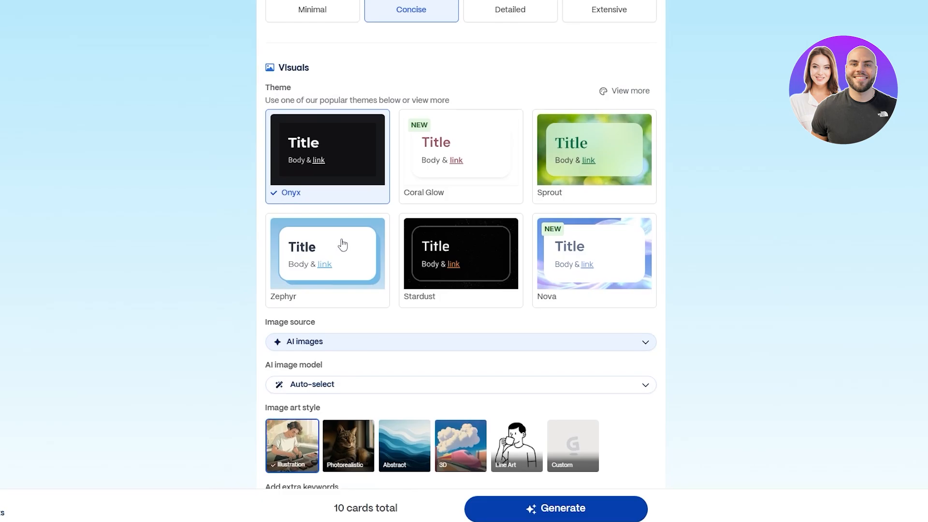
drag(279, 90, 292, 90)
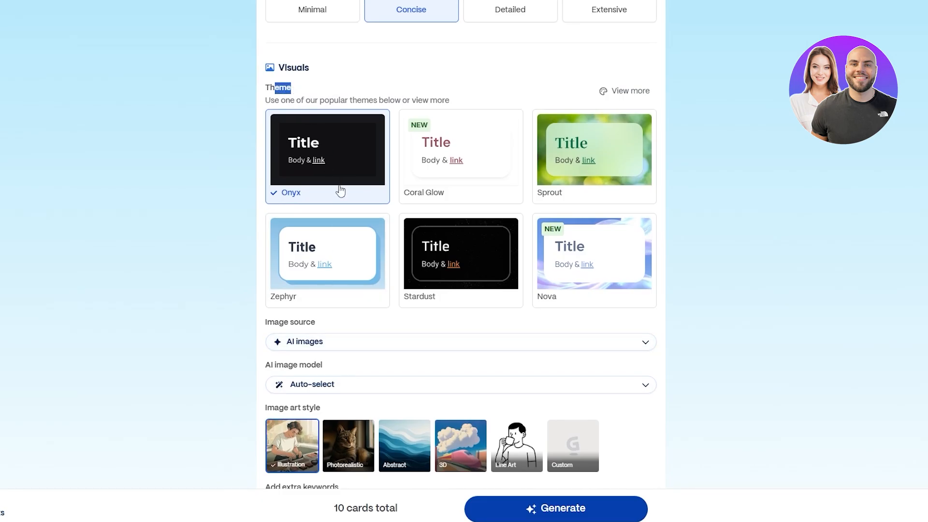
scroll(580, 243, down, 2)
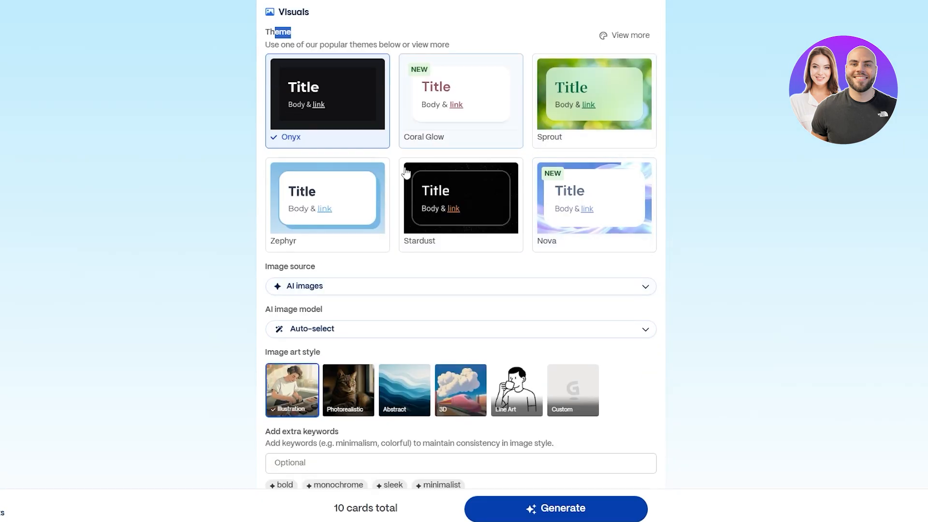
click(339, 288)
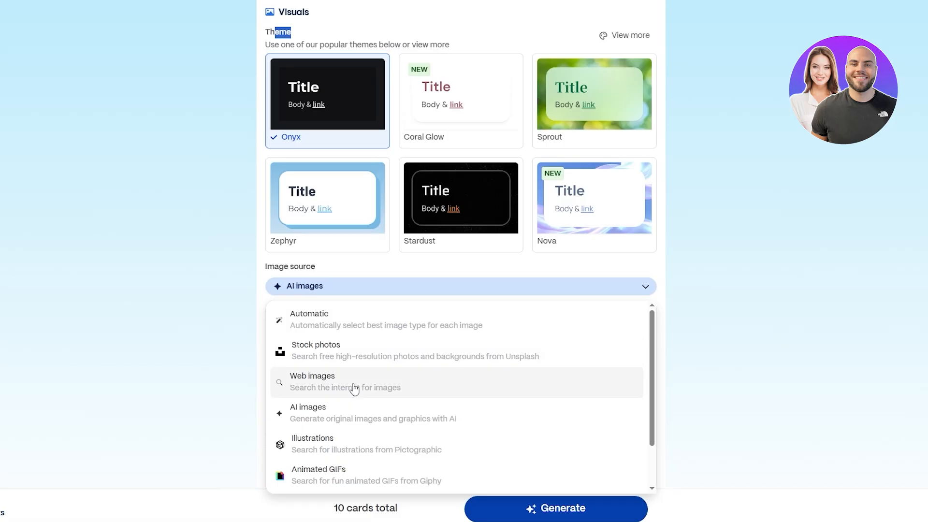
click(326, 421)
click(280, 313)
double_click(280, 313)
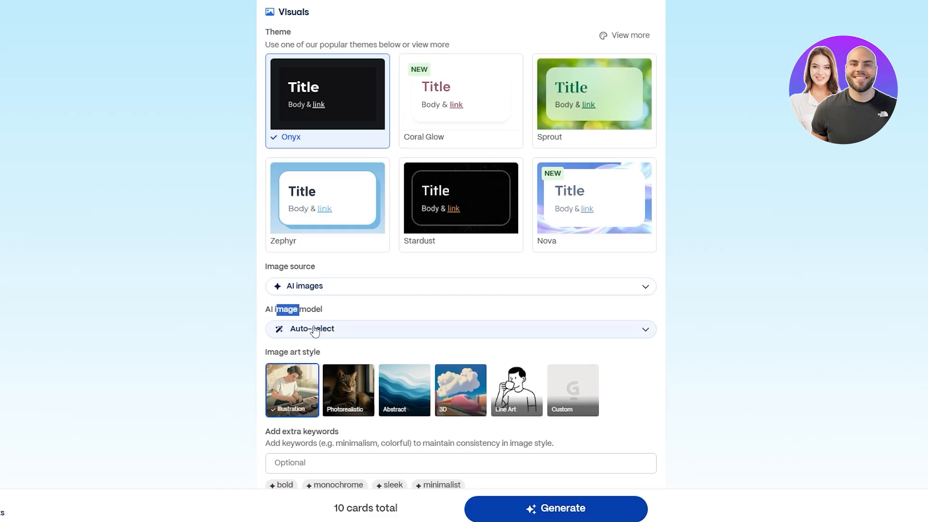
Browse the list of AI image models and keep Auto-select
click(316, 328)
scroll(364, 224, down, 5)
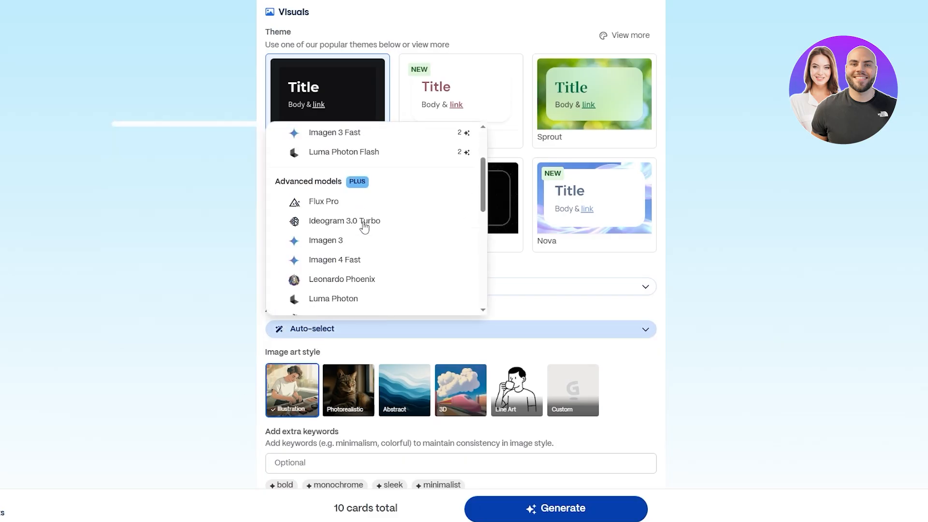
scroll(371, 285, up, 5)
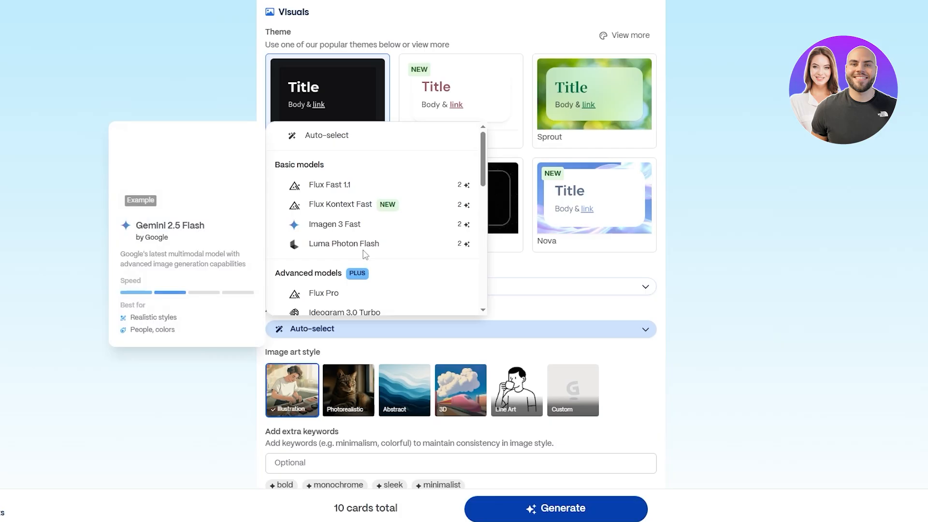
scroll(338, 217, down, 10)
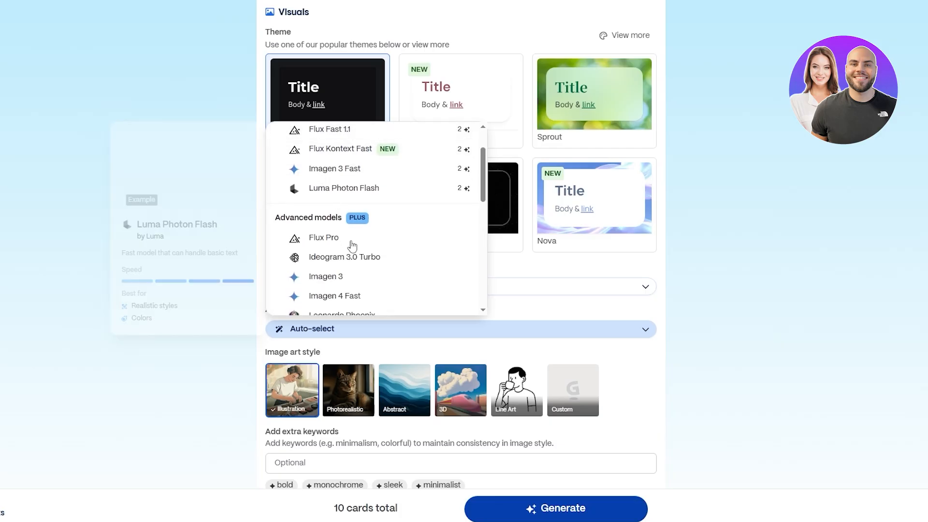
scroll(358, 266, down, 2)
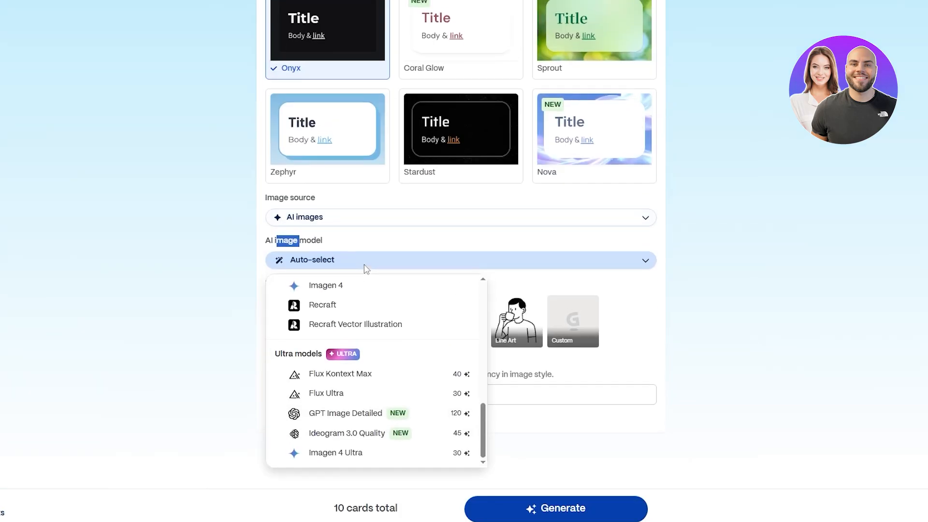
scroll(365, 268, up, 5)
scroll(314, 385, up, 10)
mouse_move(374, 390)
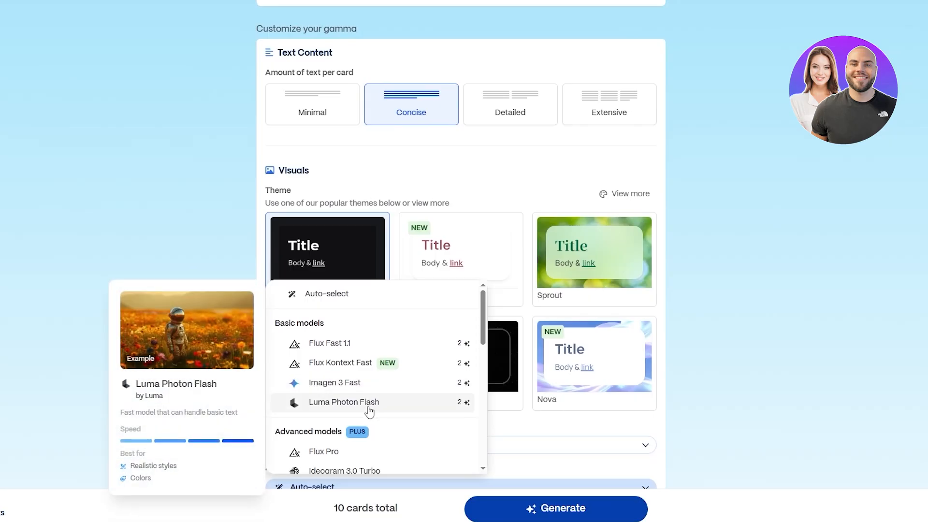
click(307, 295)
Choose the Line Art image art style
scroll(208, 356, down, 5)
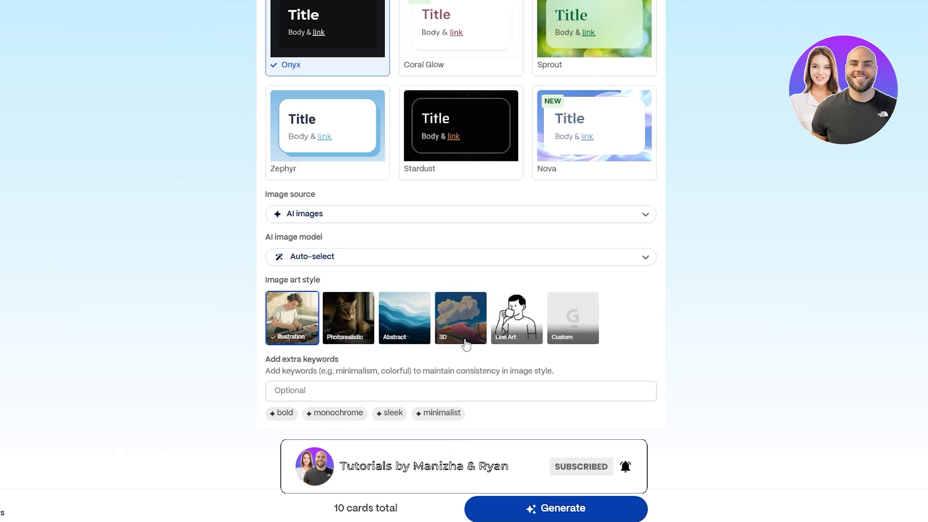
click(520, 338)
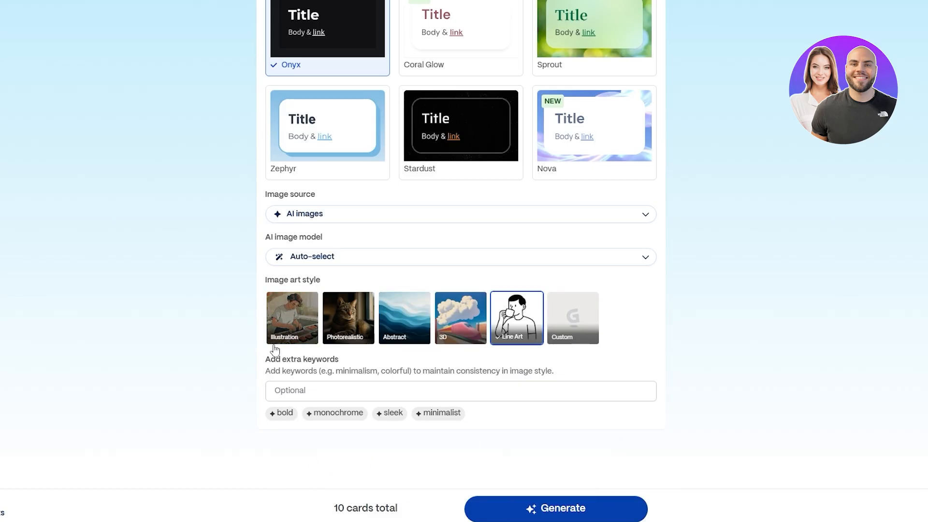
Add the extra image keywords minimalist, monochrome and bold
drag(266, 359, 430, 372)
click(691, 380)
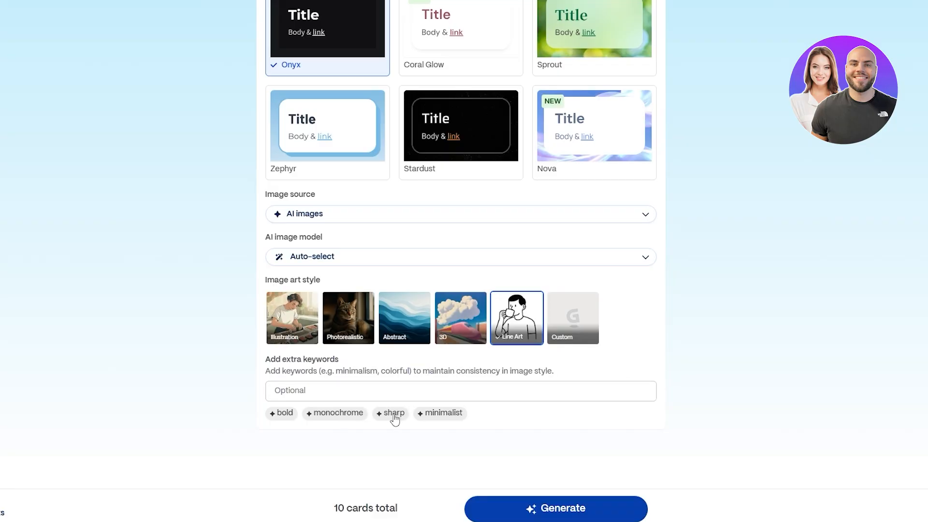
click(441, 413)
click(337, 413)
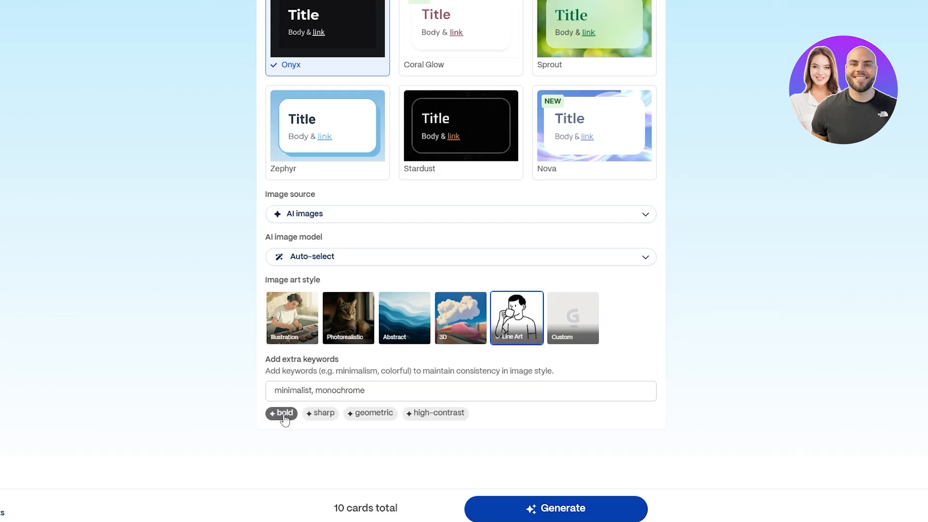
click(284, 418)
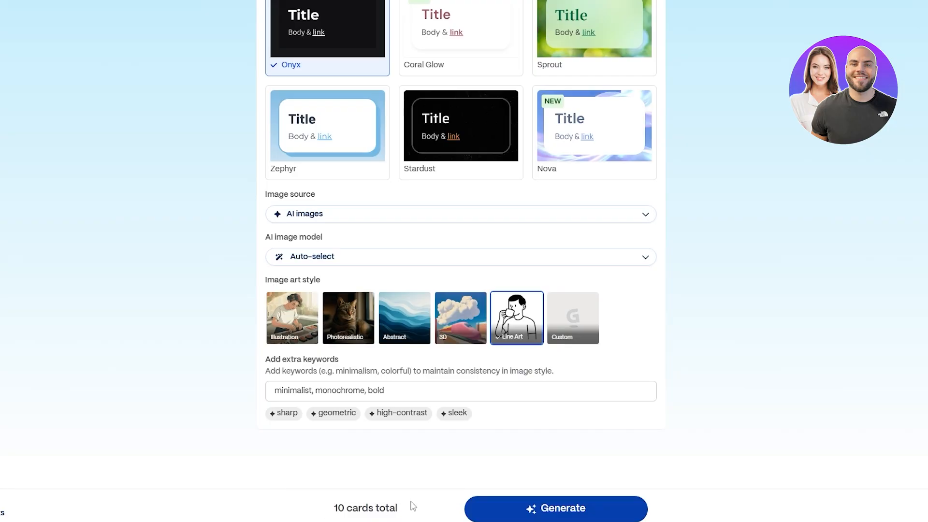
Switch the theme to Zephyr
scroll(442, 396, up, 3)
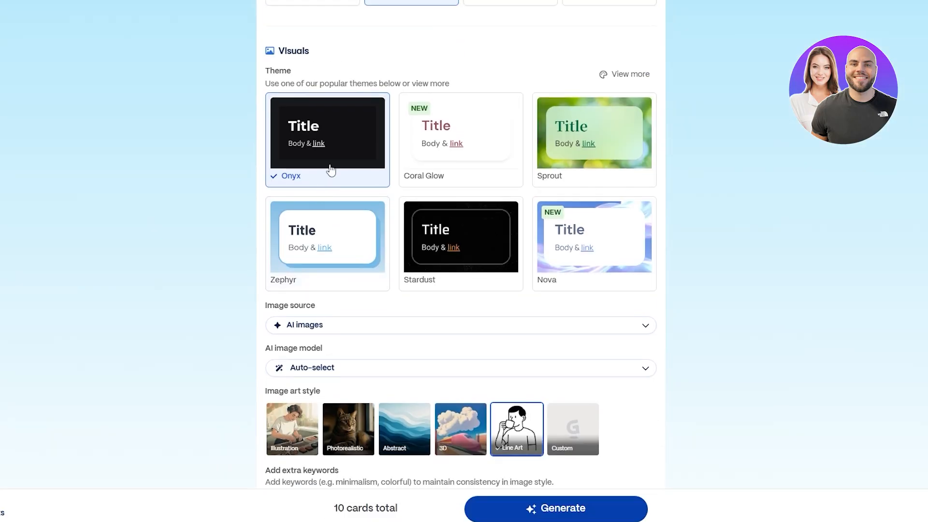
click(337, 242)
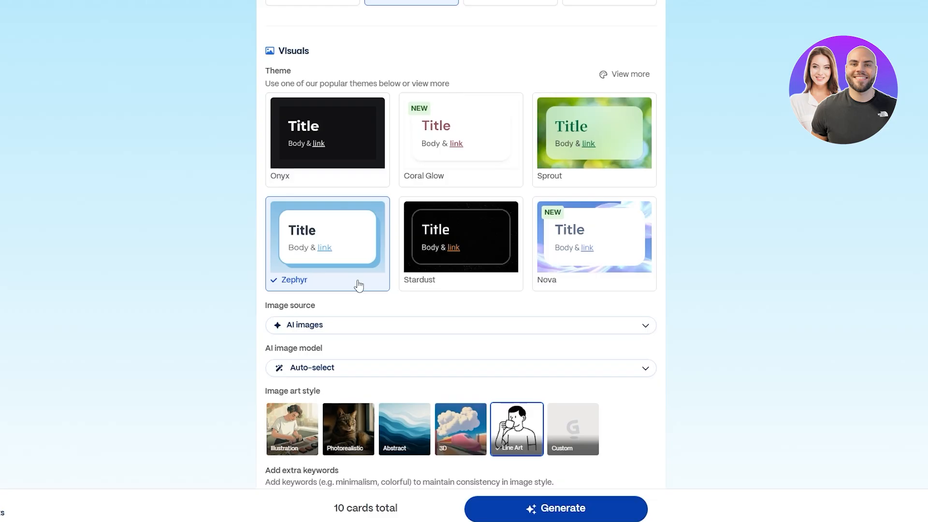
scroll(438, 267, down, 3)
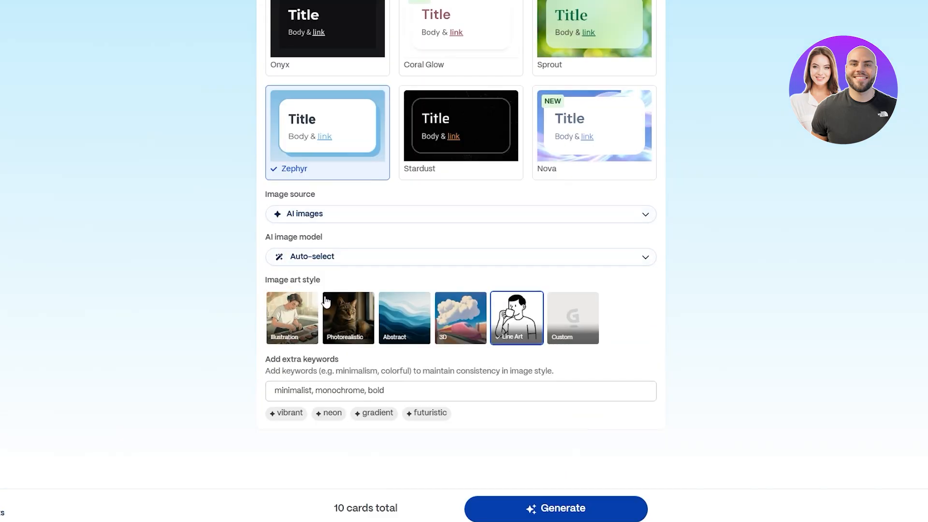
scroll(489, 431, up, 7)
scroll(488, 430, down, 6)
Generate the gamma and step through the three-part introductory tour
click(544, 509)
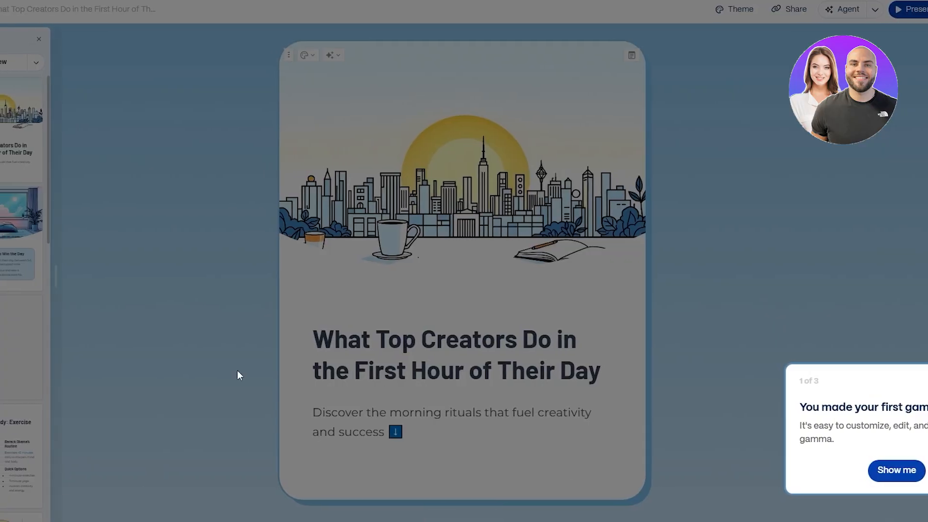
click(897, 470)
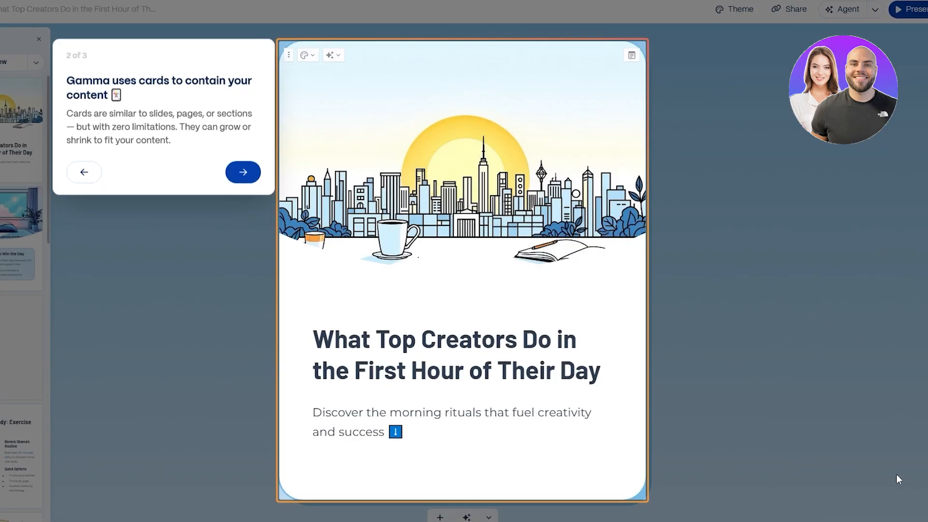
click(243, 174)
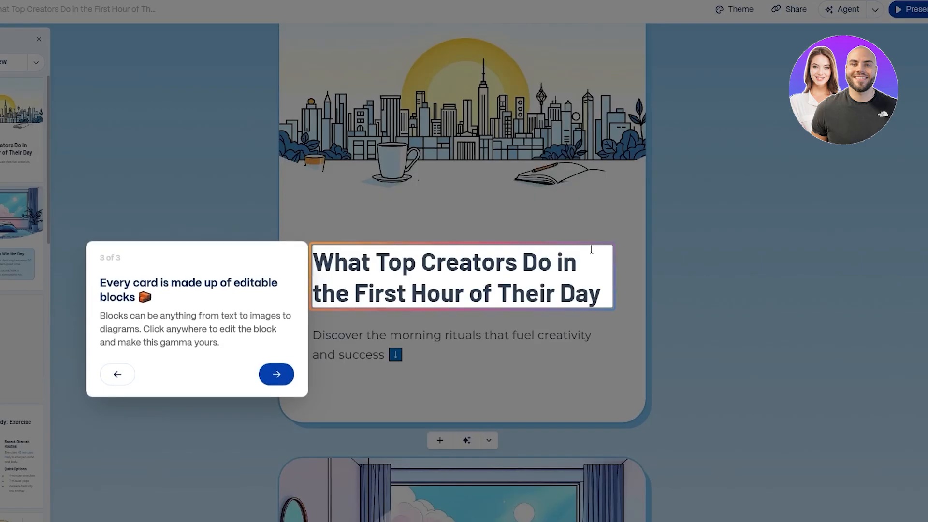
click(276, 378)
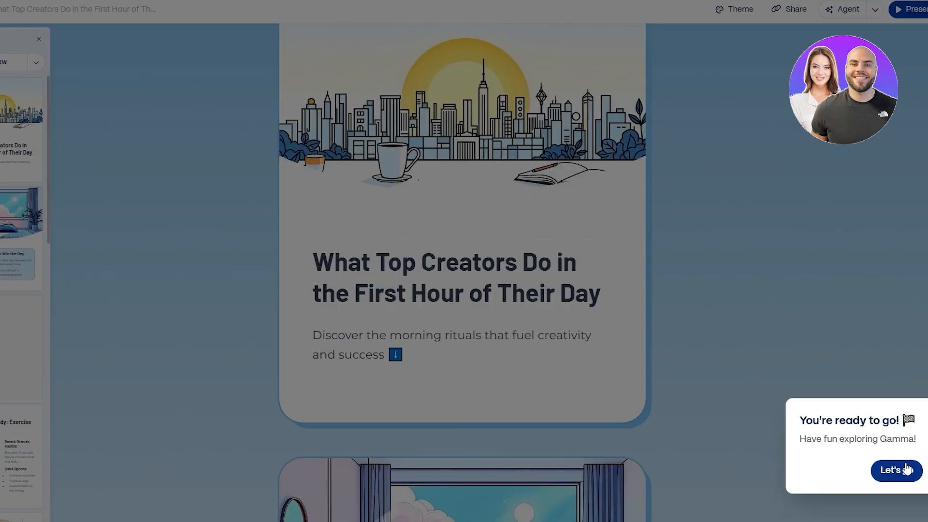
click(904, 471)
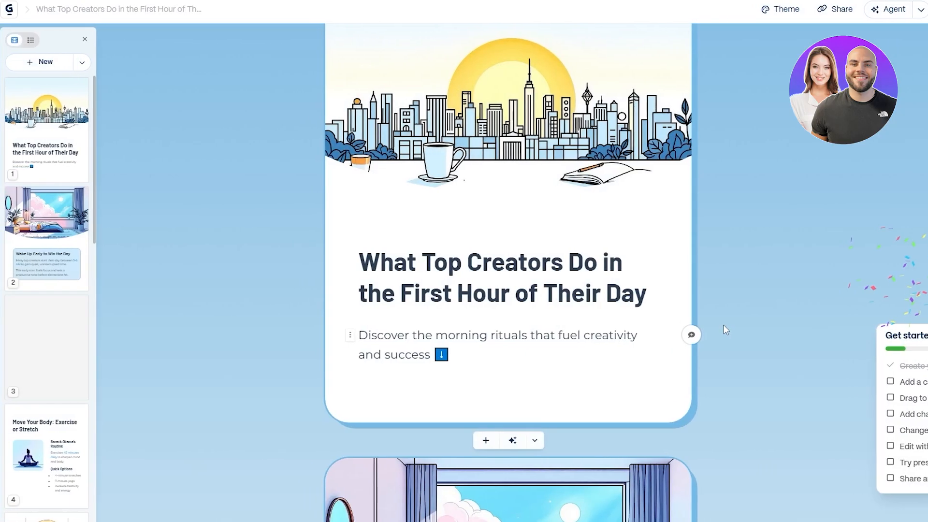
Scroll through the generated cards to review their images and text
scroll(623, 302, up, 1)
scroll(666, 302, up, 1)
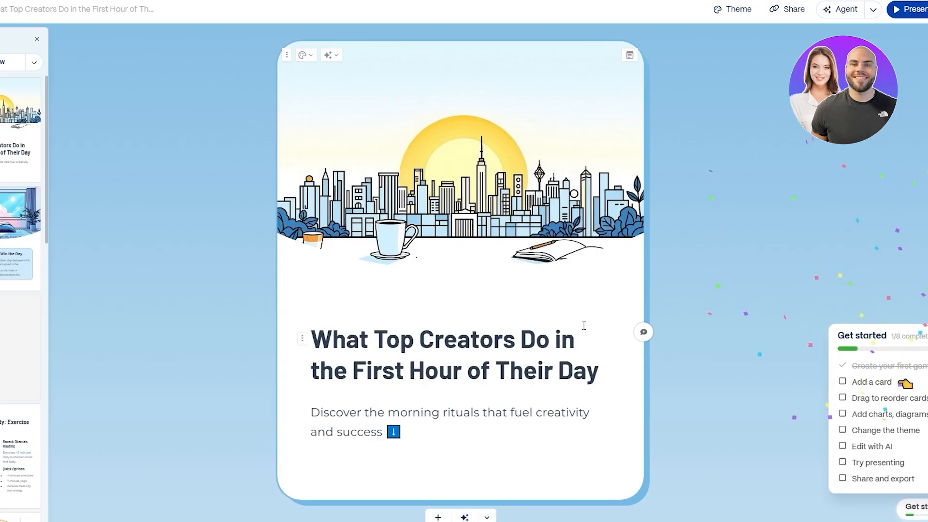
scroll(573, 321, down, 5)
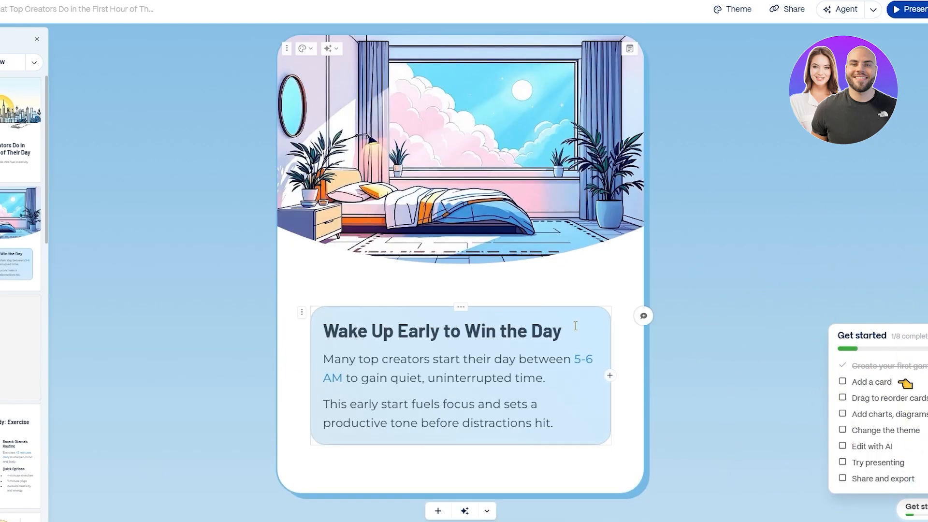
scroll(720, 349, down, 5)
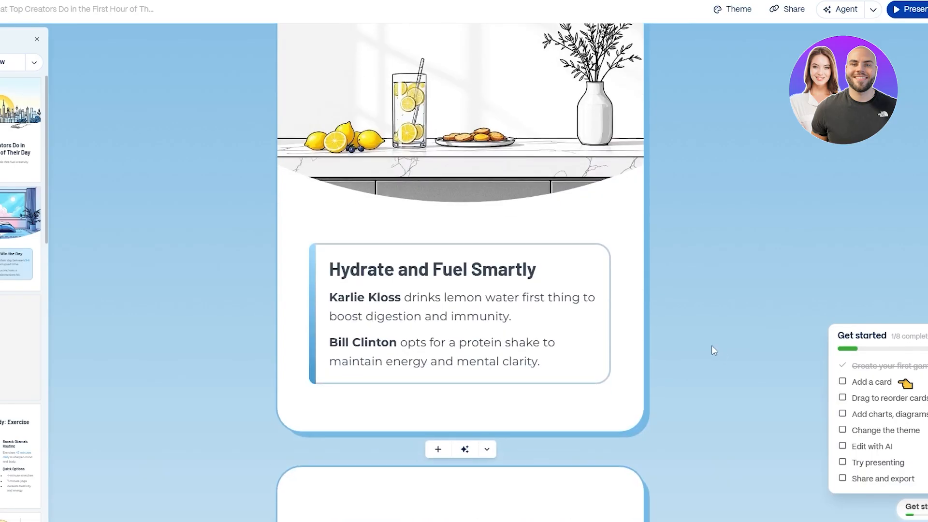
scroll(711, 346, down, 5)
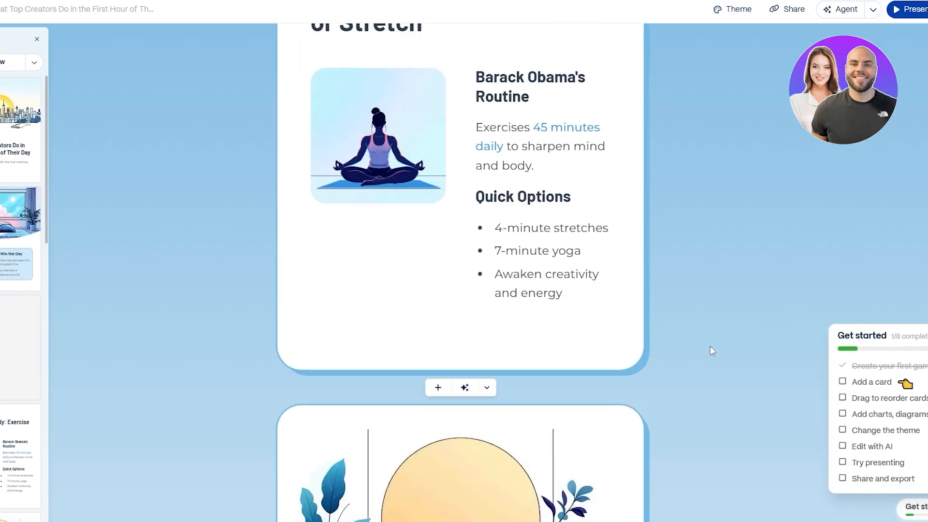
scroll(711, 349, down, 10)
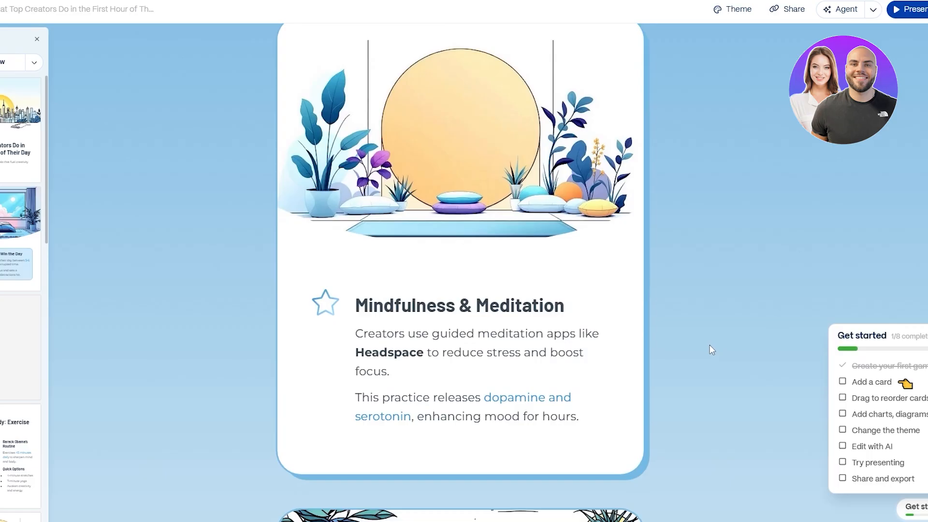
scroll(637, 342, down, 5)
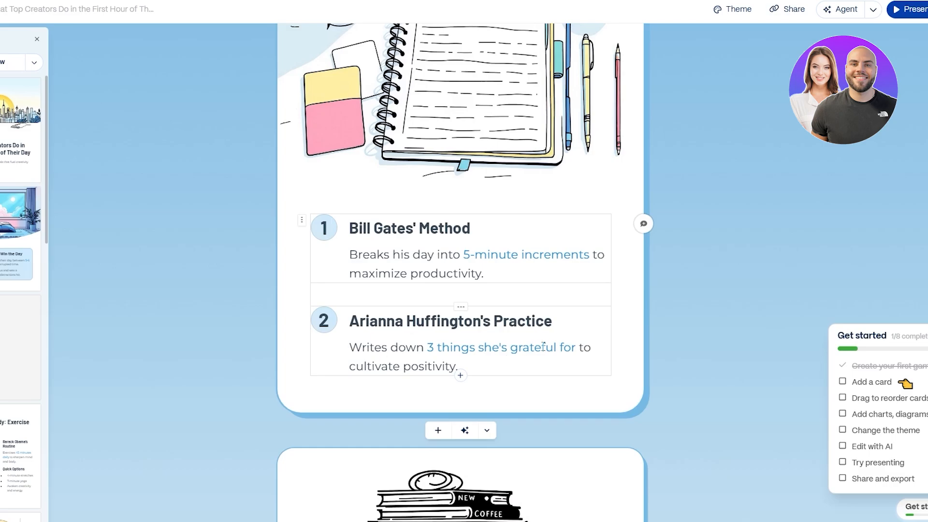
Open the Gamma Agent and ask it to analyze the cards and say whether they are good
scroll(686, 329, down, 5)
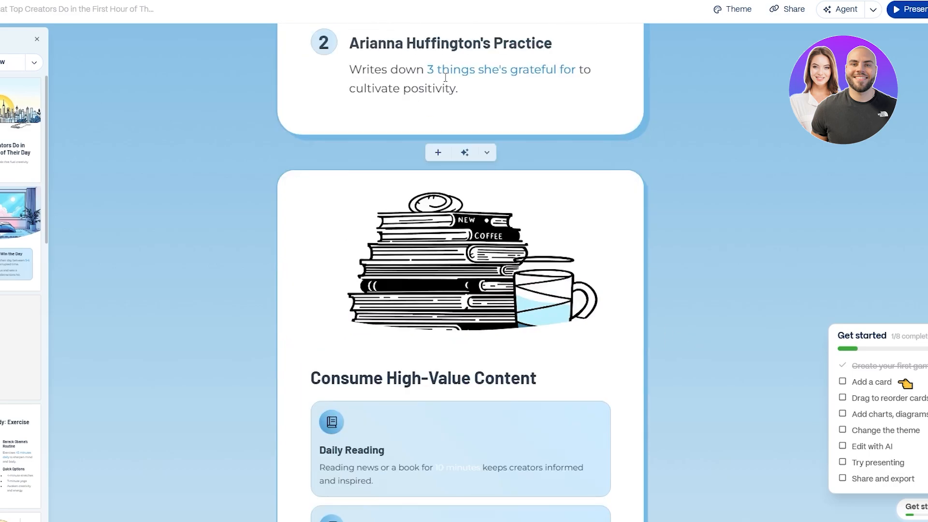
scroll(468, 182, down, 11)
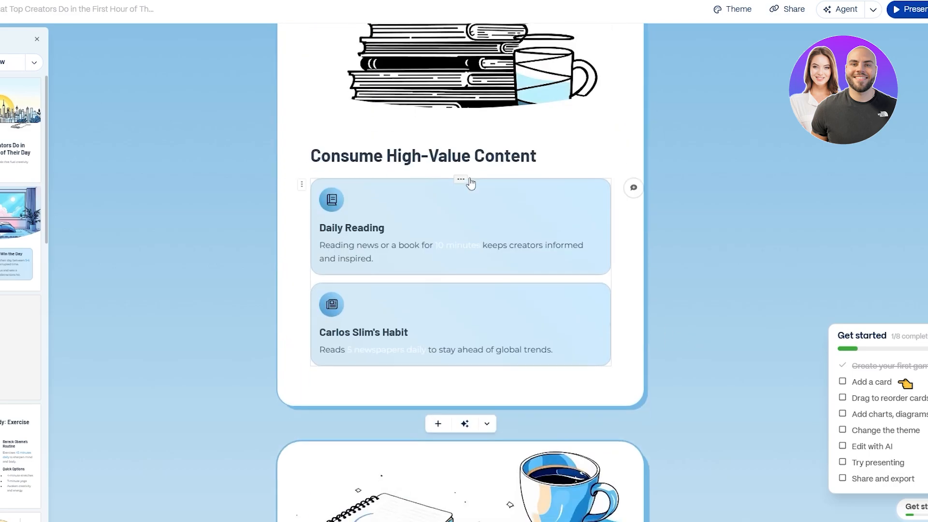
scroll(491, 221, down, 11)
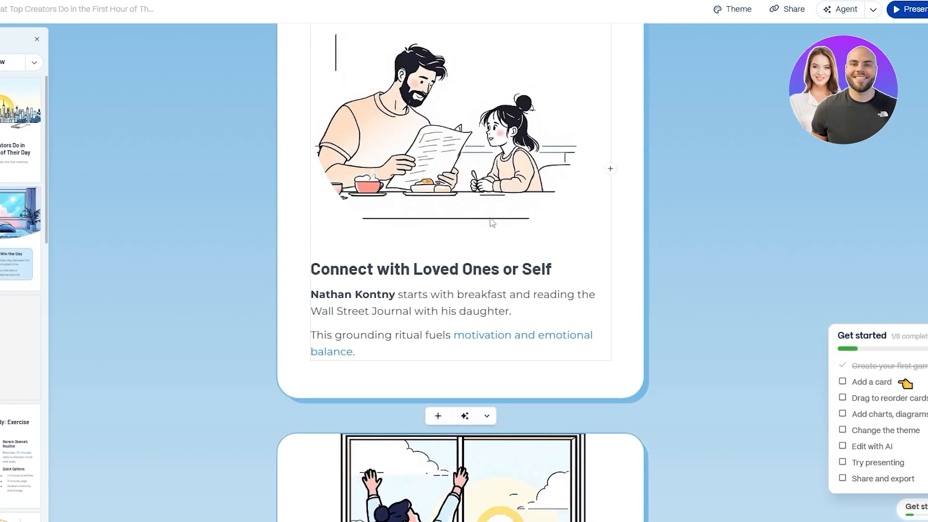
scroll(492, 222, down, 10)
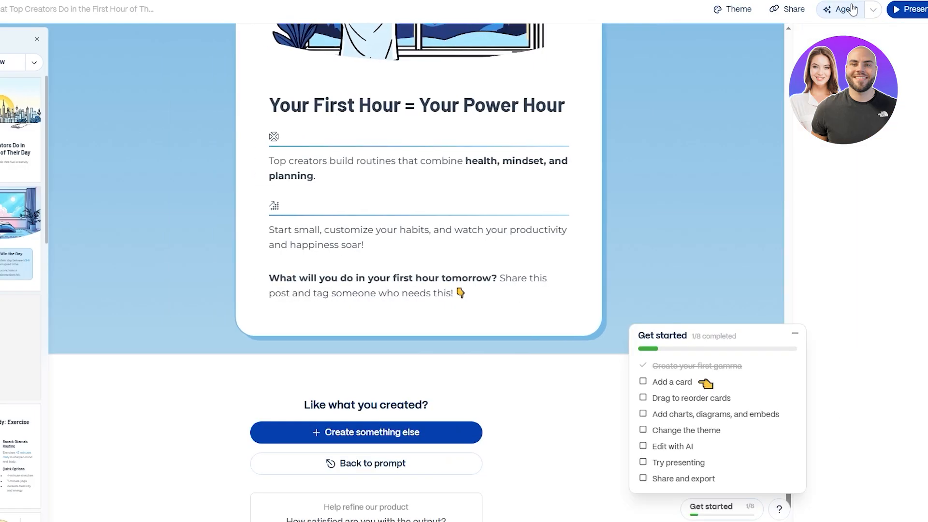
click(851, 9)
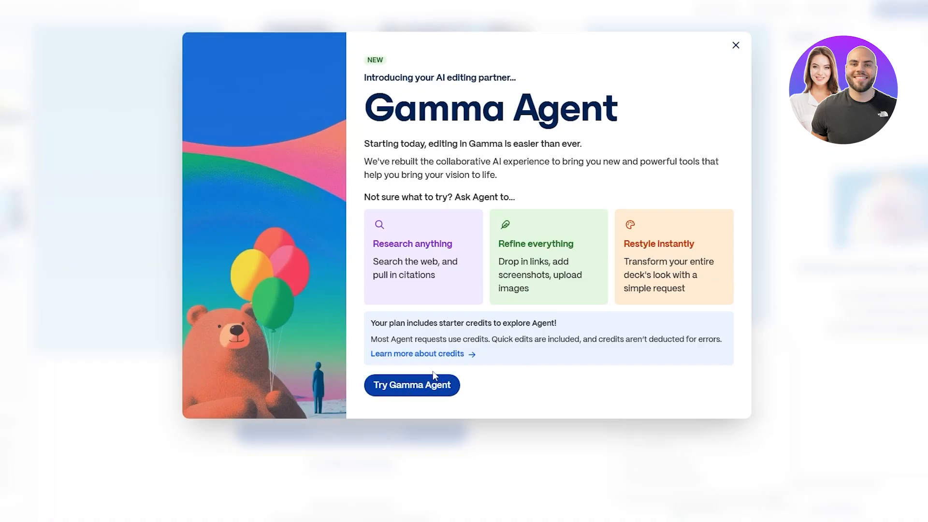
click(432, 386)
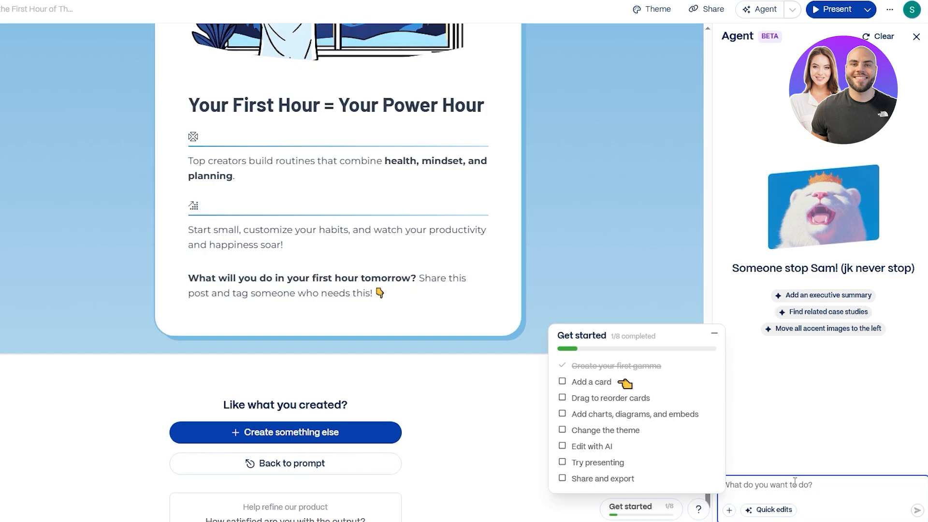
text(a)
key(Return)
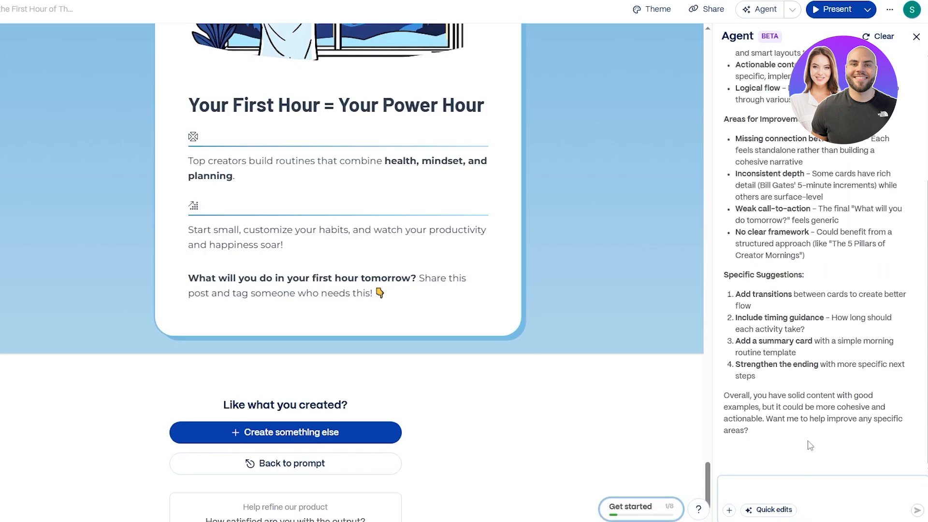
Read the Agent's feedback on what works well and the areas for improvement
scroll(809, 445, up, 4)
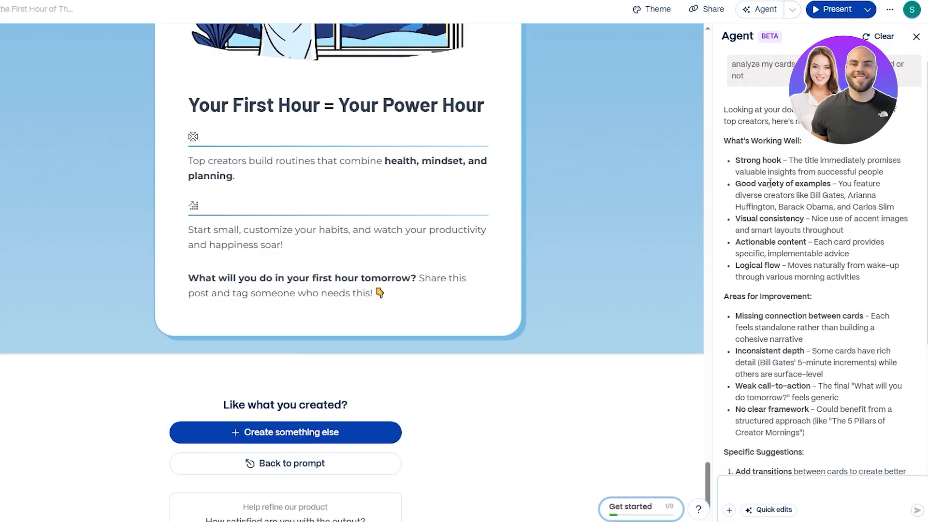
drag(738, 157, 794, 157)
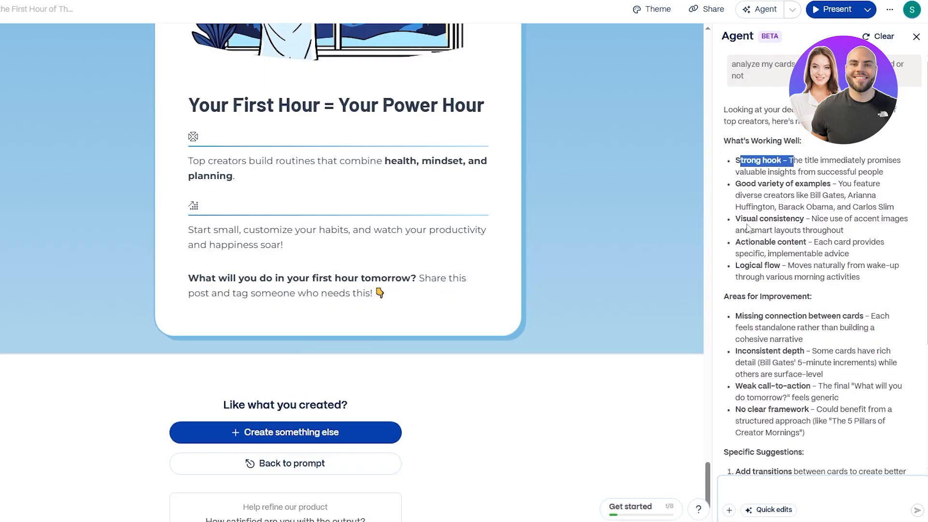
drag(735, 184, 807, 185)
drag(740, 219, 800, 230)
drag(752, 253, 774, 266)
scroll(774, 309, down, 2)
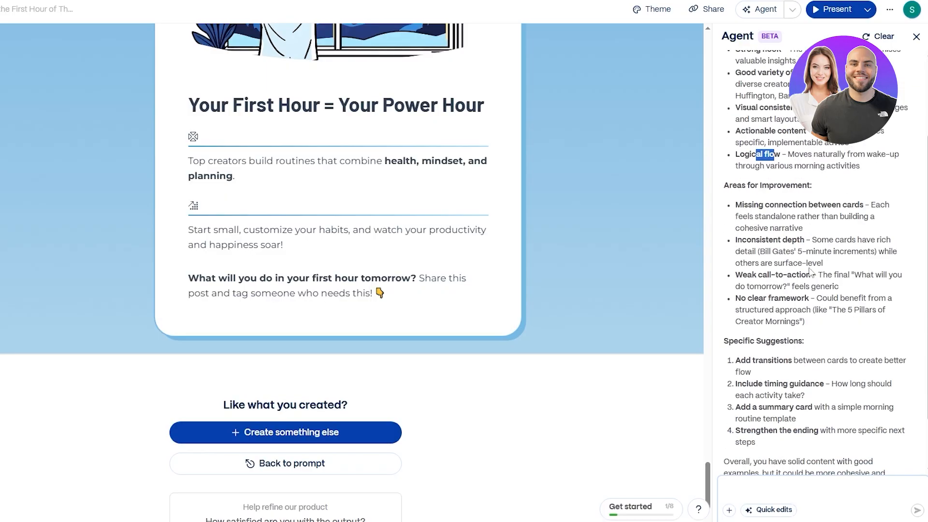
drag(730, 186, 790, 185)
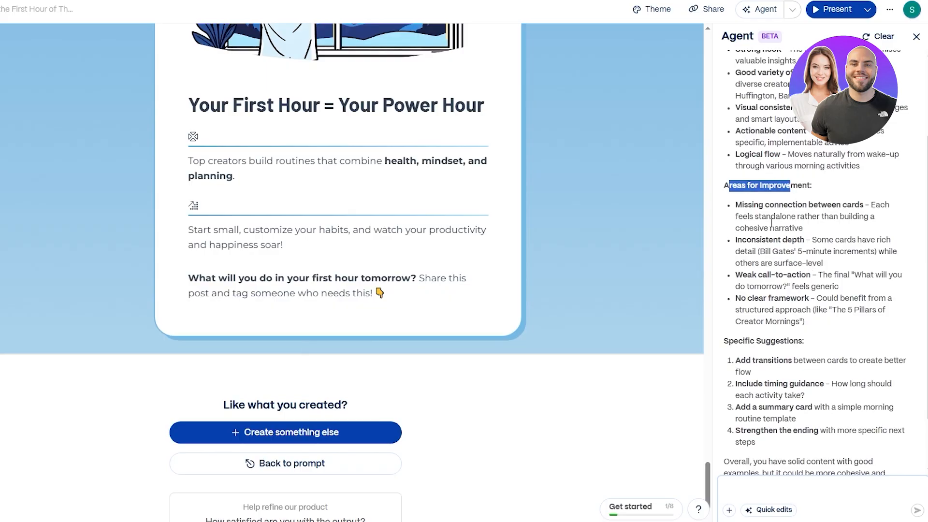
drag(741, 203, 868, 211)
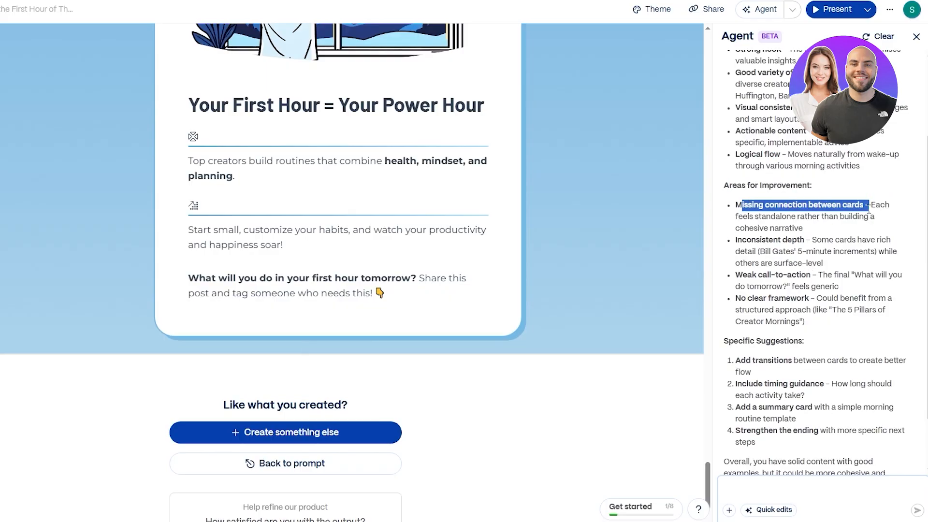
drag(752, 217, 874, 218)
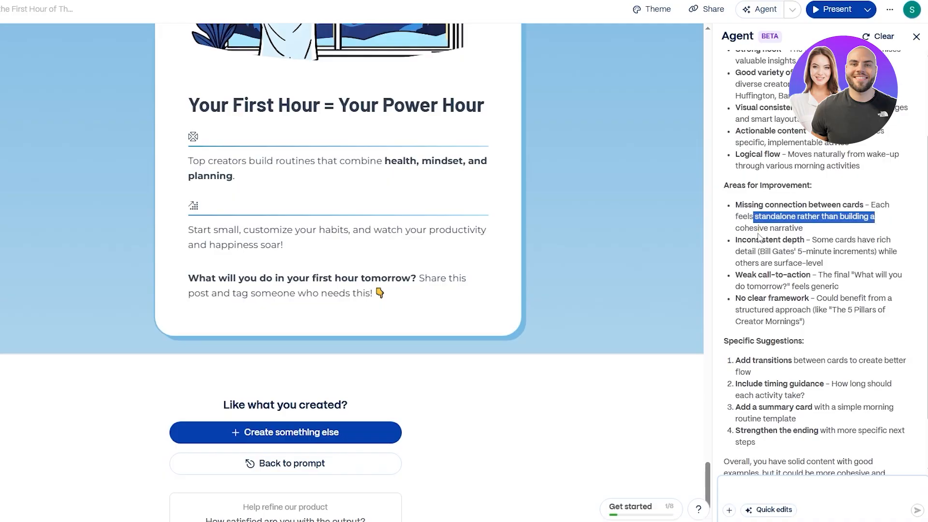
drag(738, 241, 898, 253)
drag(766, 263, 843, 276)
click(845, 285)
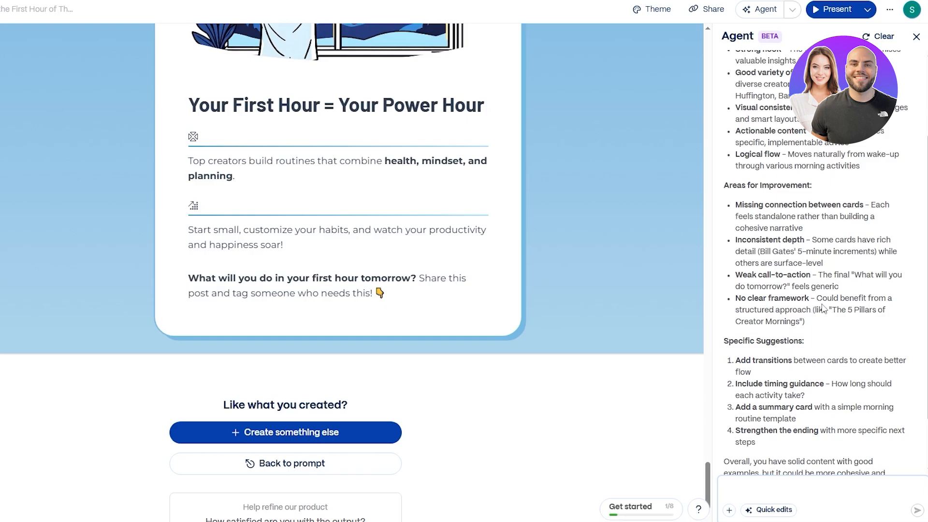
drag(822, 299, 883, 314)
click(860, 317)
click(789, 322)
drag(735, 323, 803, 323)
Read the Agent's specific suggestions for improving the gamma
scroll(796, 377, down, 1)
click(751, 285)
drag(733, 285, 788, 285)
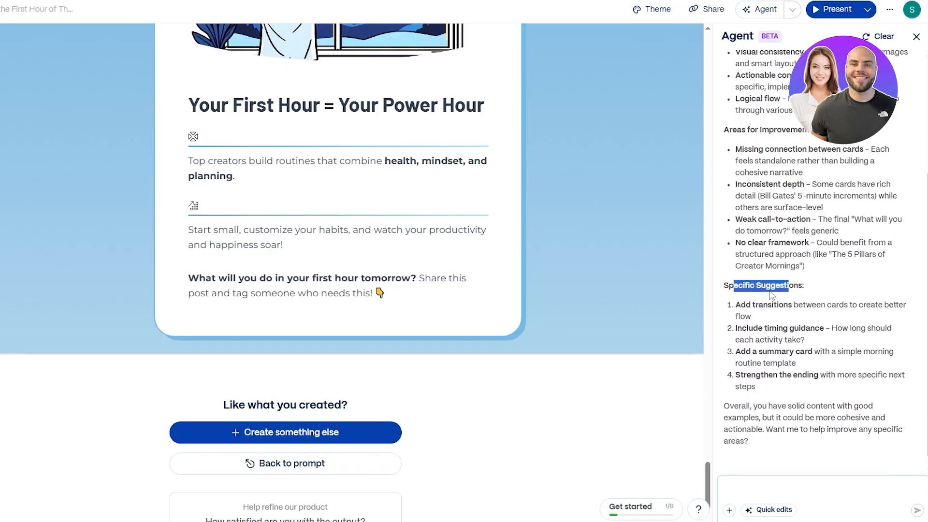
drag(843, 306, 900, 306)
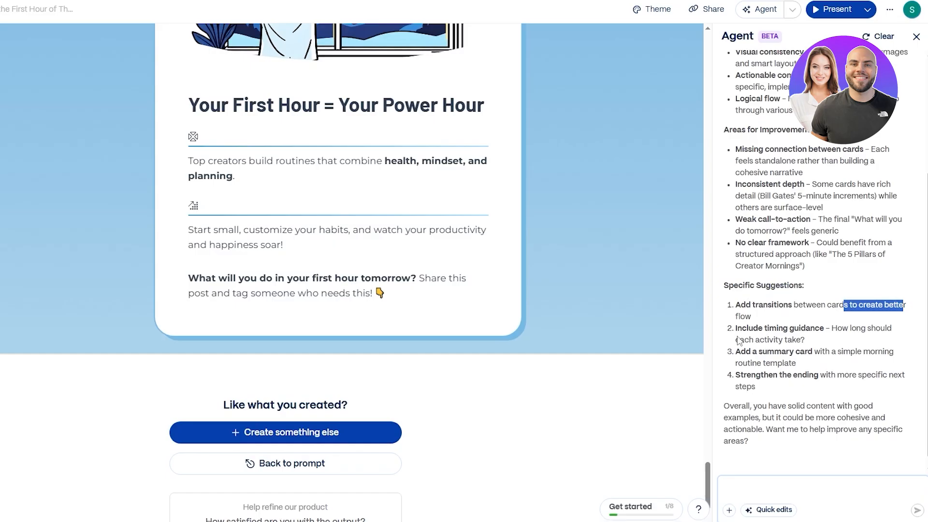
drag(734, 328, 824, 330)
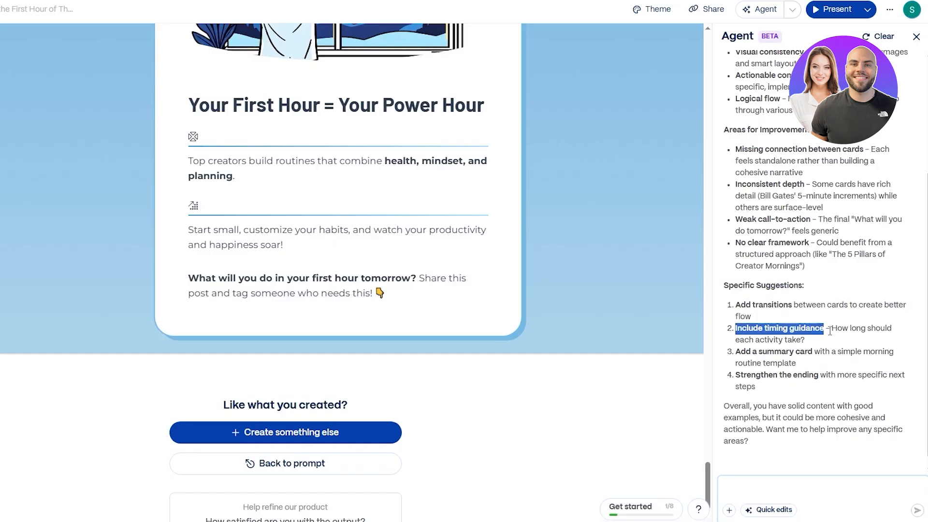
drag(740, 340, 803, 341)
drag(741, 352, 891, 352)
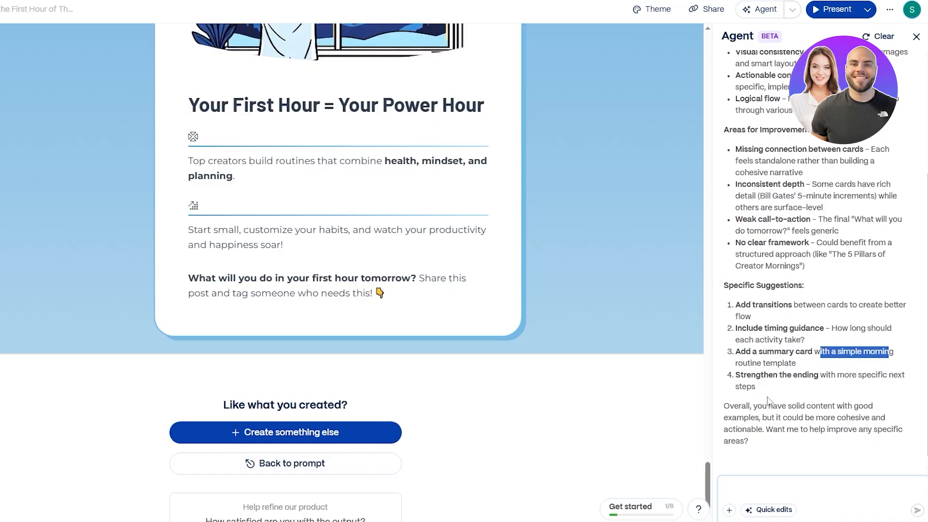
Ask the Agent to implement all of its recommended improvements
click(759, 488)
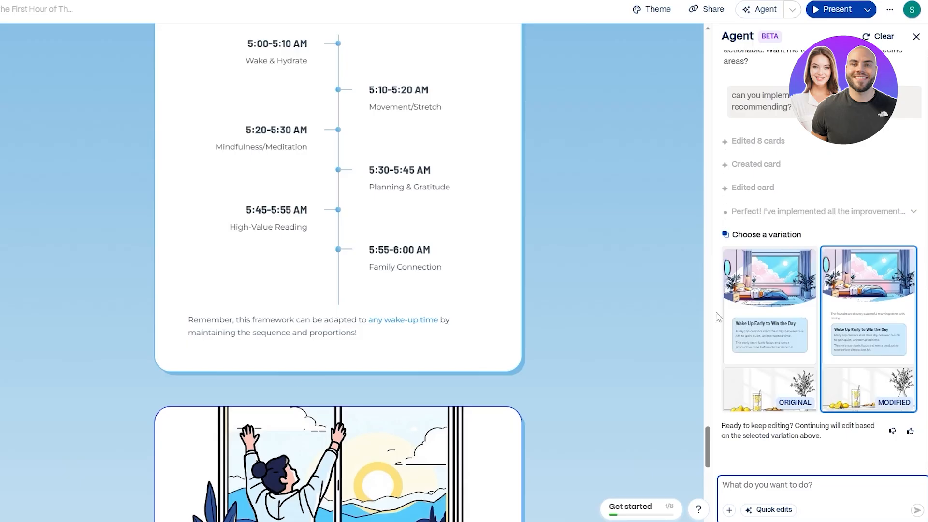
scroll(719, 318, up, 10)
scroll(686, 319, down, 5)
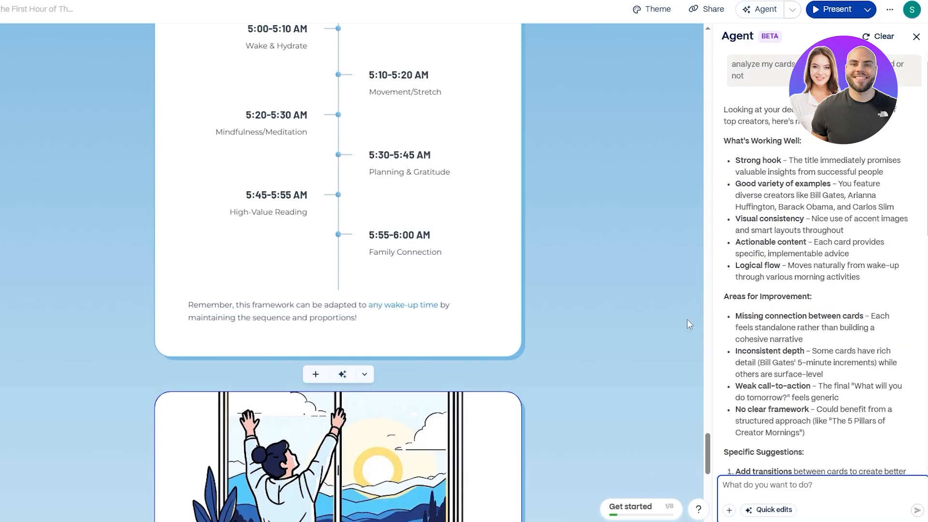
Scroll through the updated cards to review the changes the Agent made
scroll(612, 345, up, 6)
scroll(606, 346, up, 10)
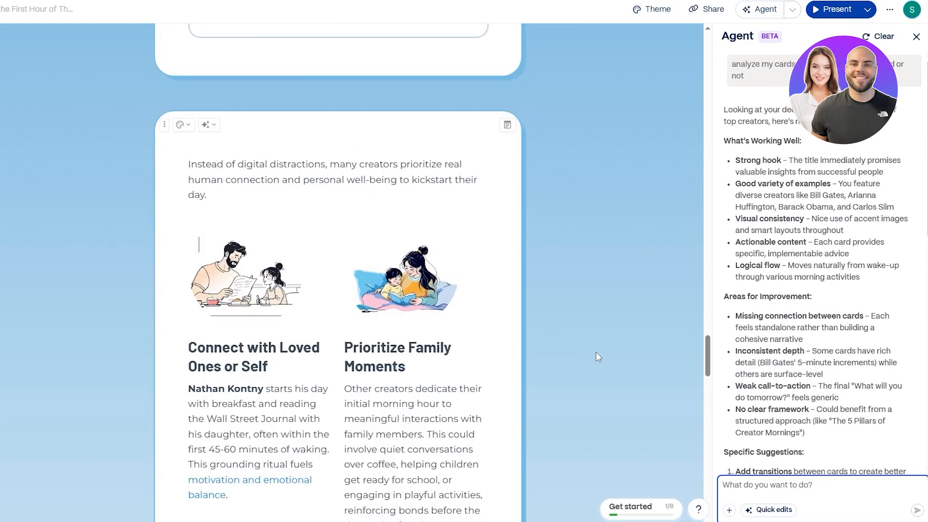
scroll(727, 354, up, 1)
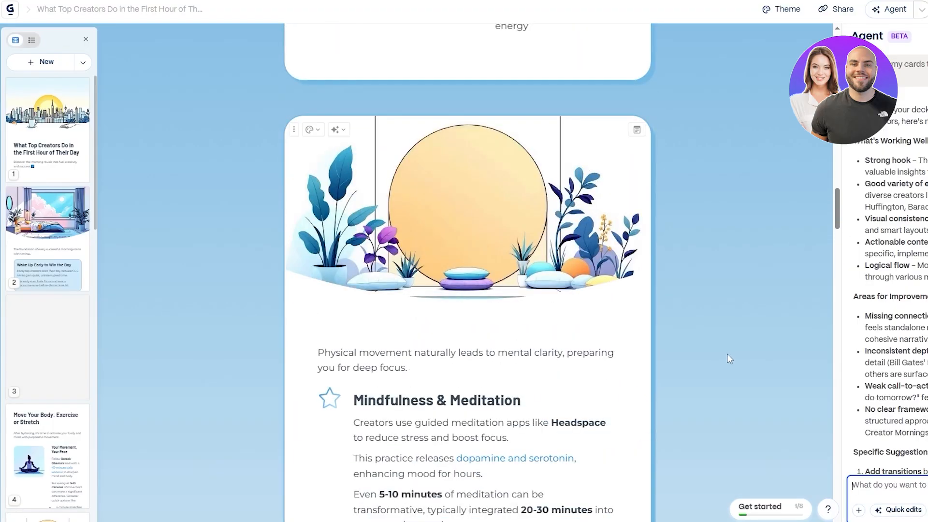
scroll(727, 355, up, 10)
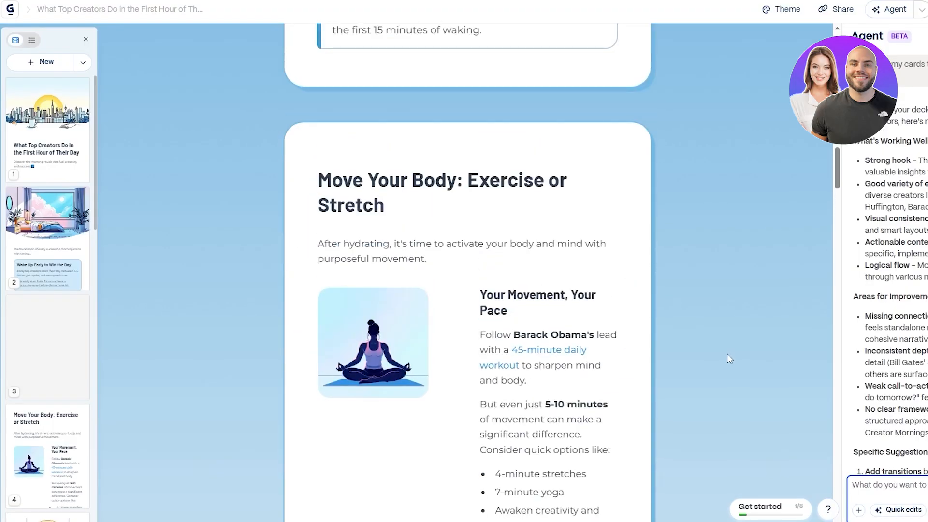
scroll(503, 396, up, 5)
scroll(503, 396, down, 4)
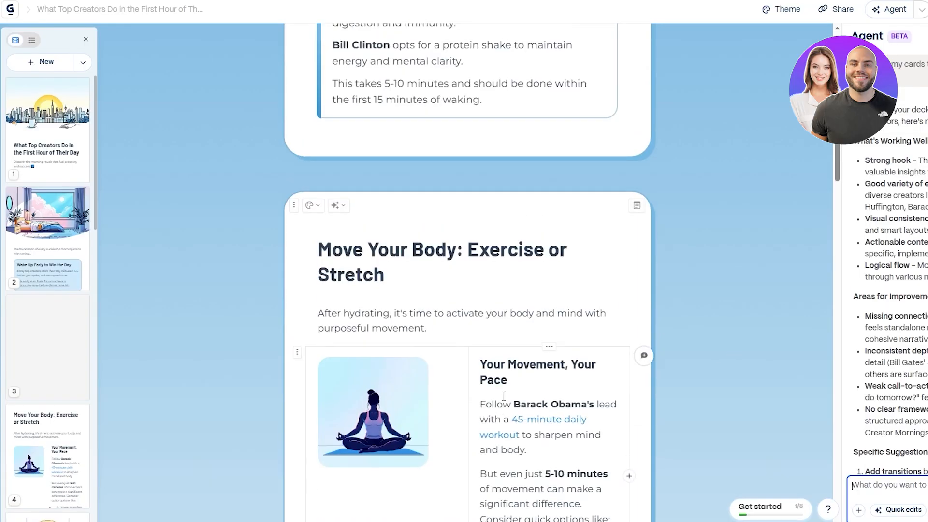
scroll(503, 395, up, 4)
scroll(503, 397, up, 3)
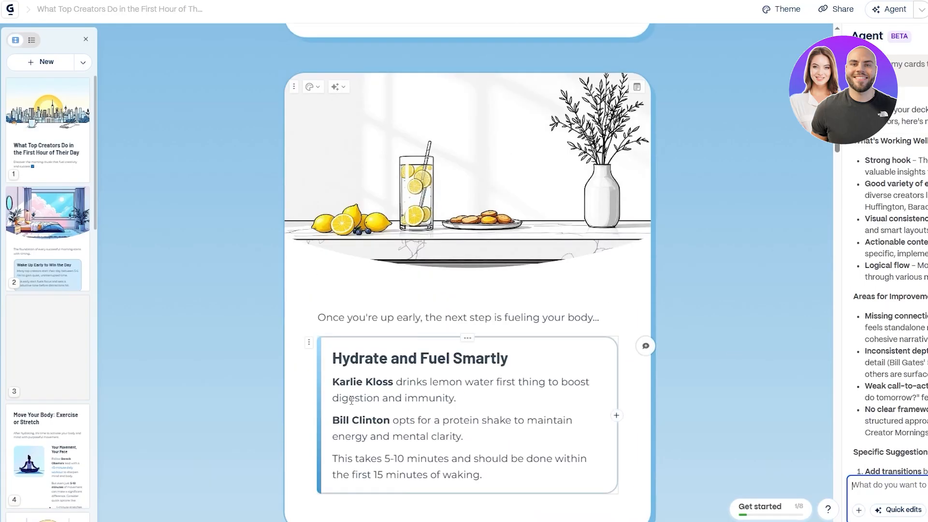
scroll(351, 393, up, 6)
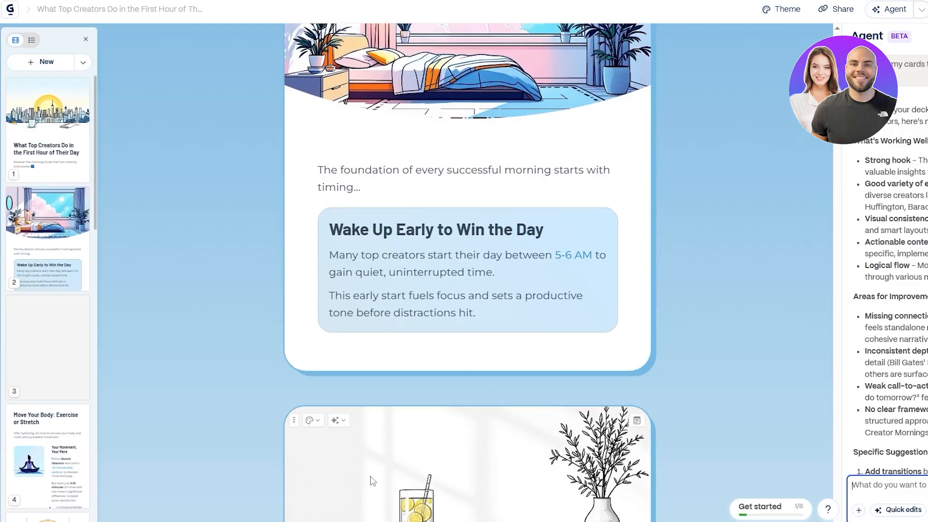
scroll(590, 313, down, 12)
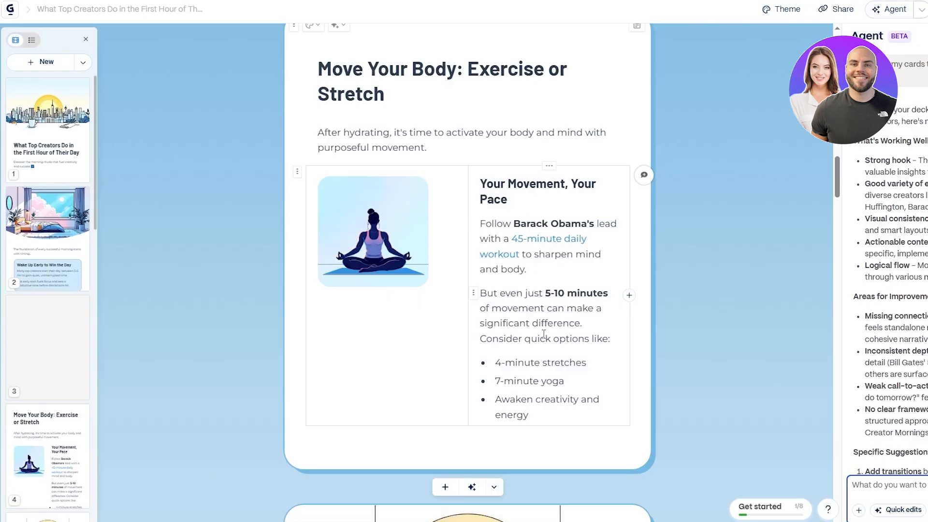
scroll(544, 333, down, 1)
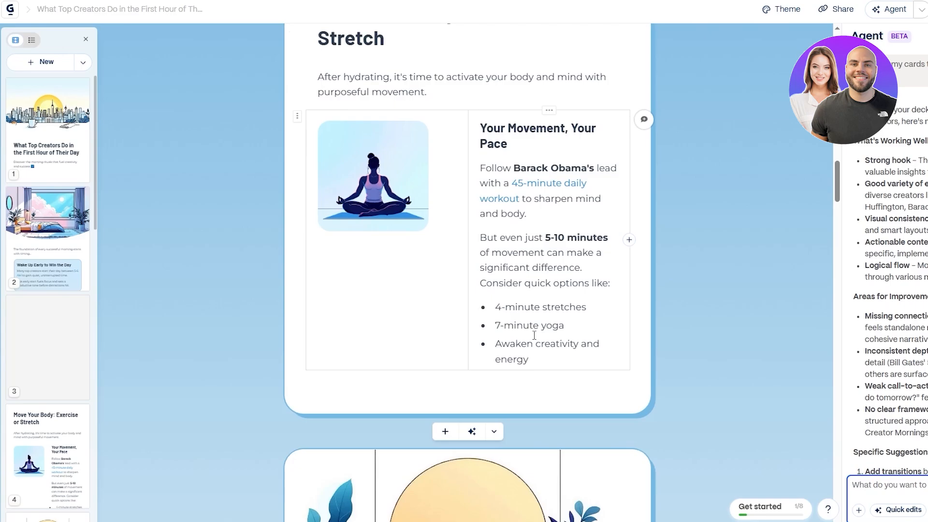
scroll(543, 334, down, 2)
scroll(538, 324, down, 7)
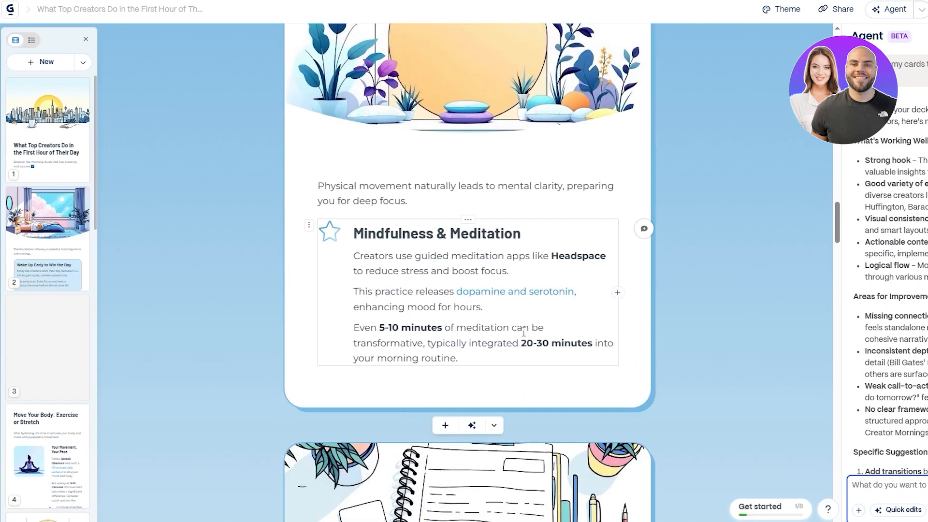
scroll(524, 333, down, 4)
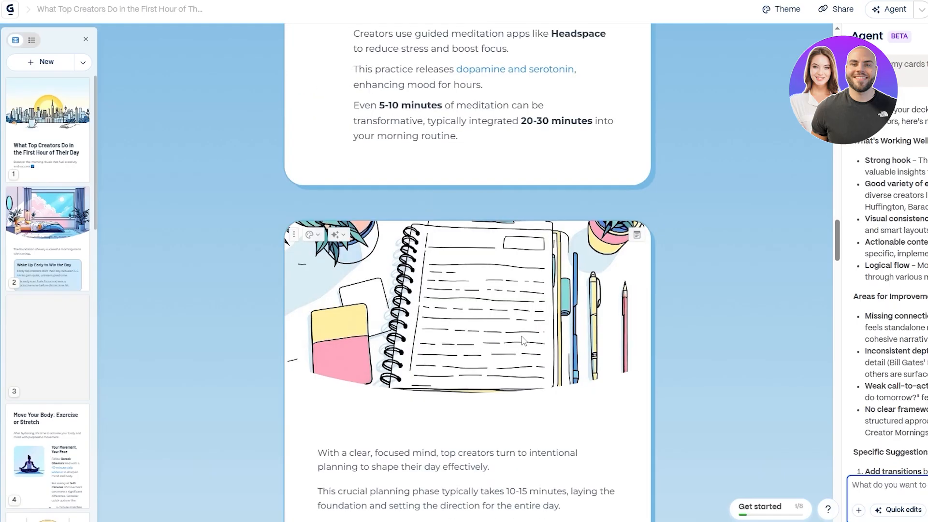
scroll(522, 339, up, 3)
scroll(520, 338, down, 7)
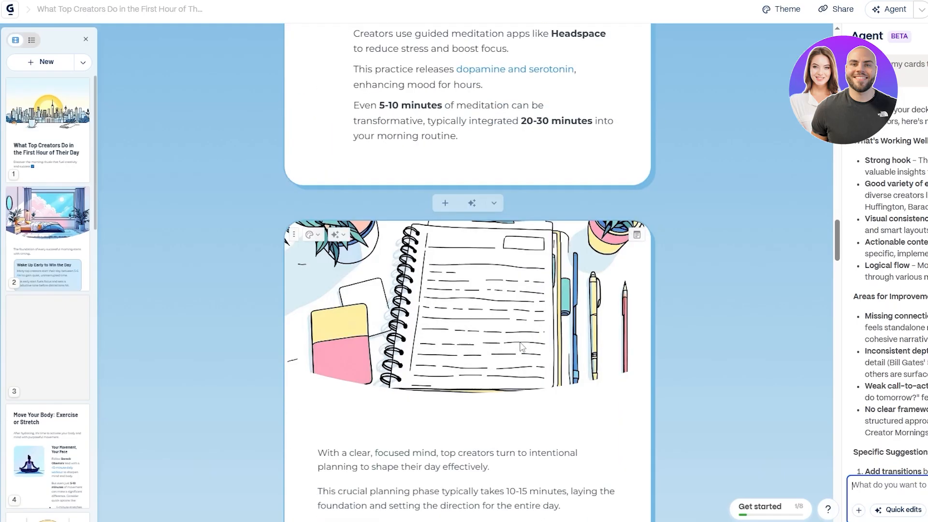
scroll(545, 308, down, 5)
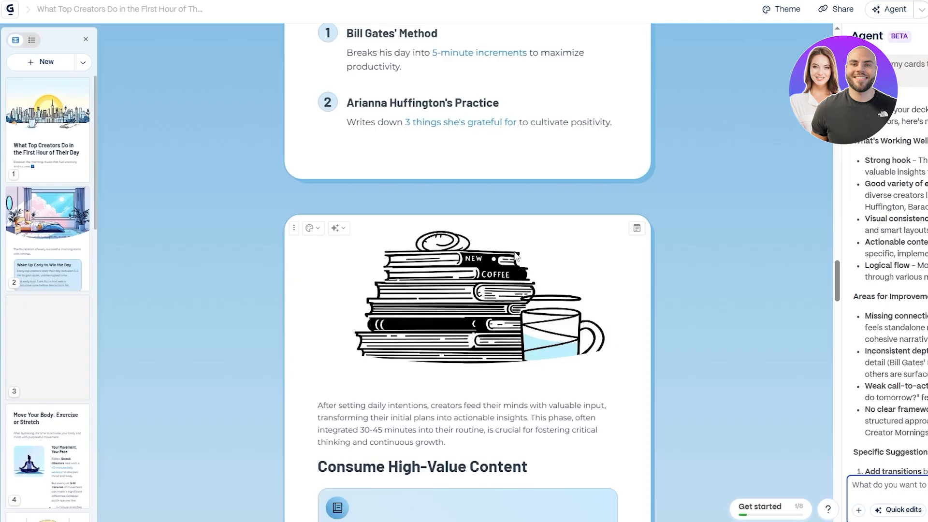
scroll(518, 251, down, 5)
scroll(518, 250, down, 2)
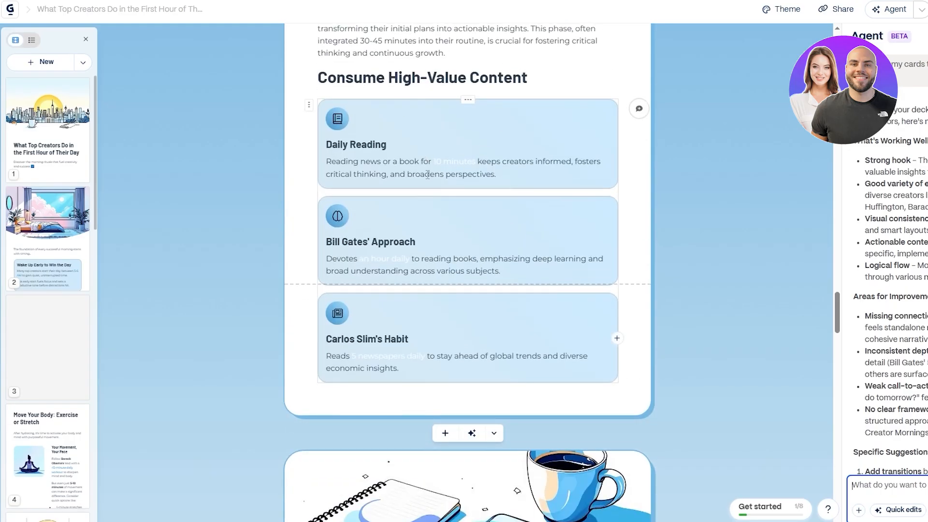
scroll(431, 215, down, 10)
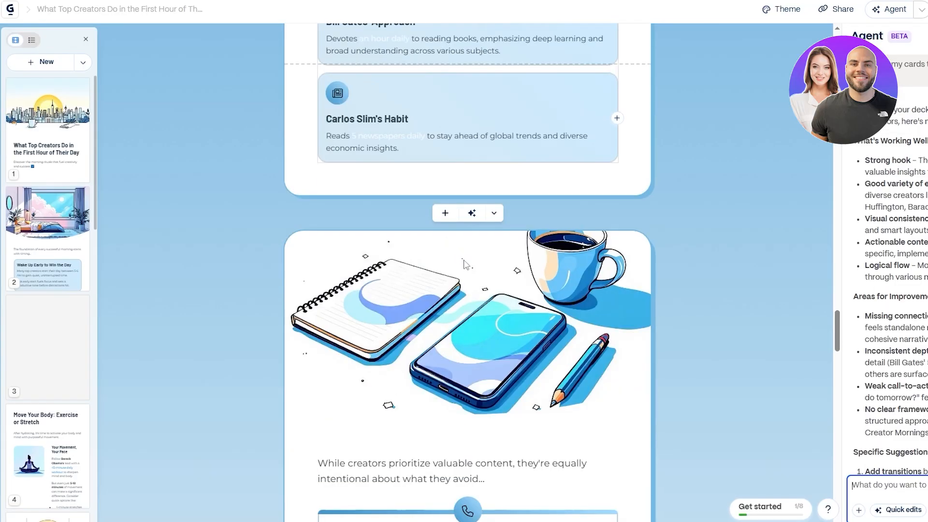
scroll(465, 261, down, 7)
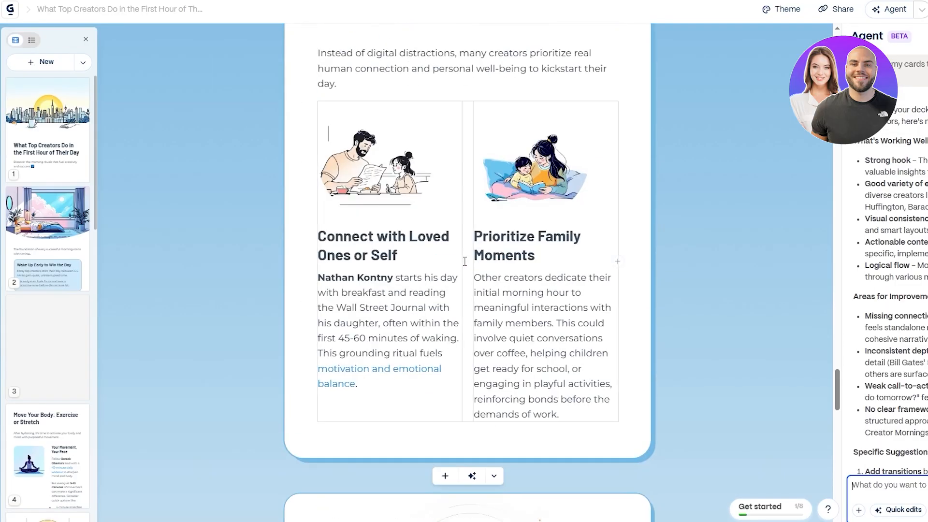
Examine the new Creator's Morning Framework timeline card and the closing challenge card added by the Agent
scroll(439, 252, down, 6)
scroll(439, 252, down, 2)
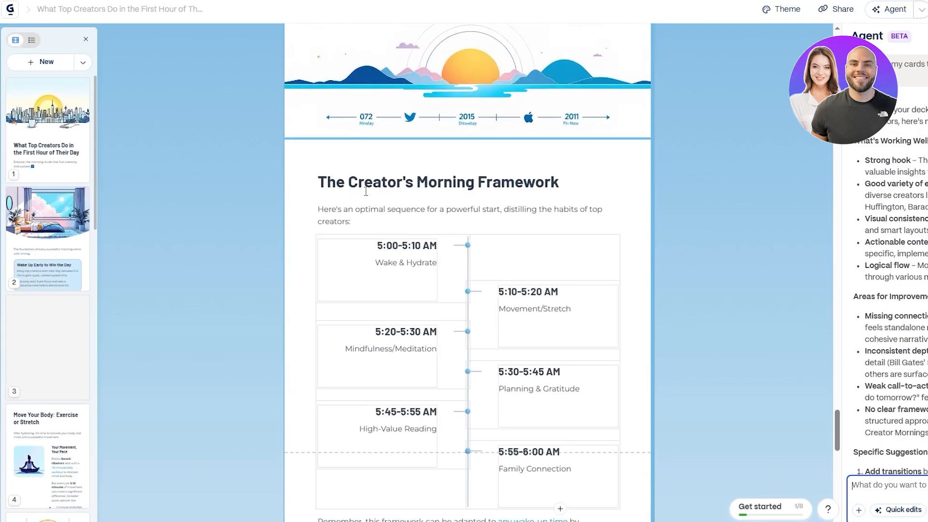
scroll(558, 191, down, 3)
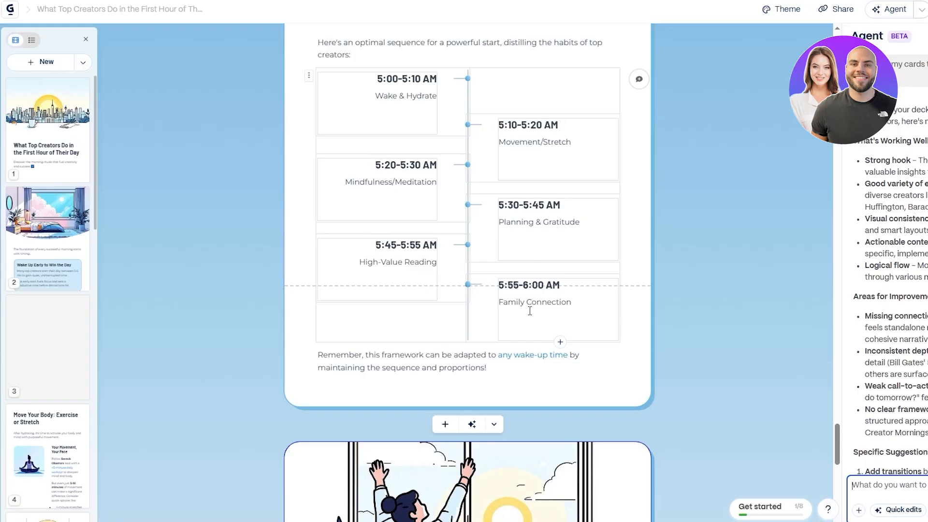
scroll(571, 316, down, 5)
scroll(545, 247, up, 4)
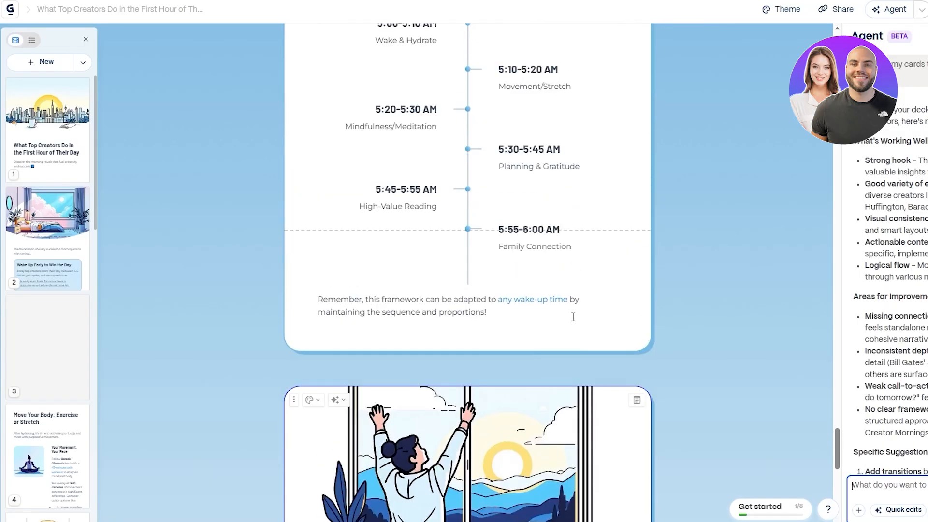
scroll(545, 247, up, 4)
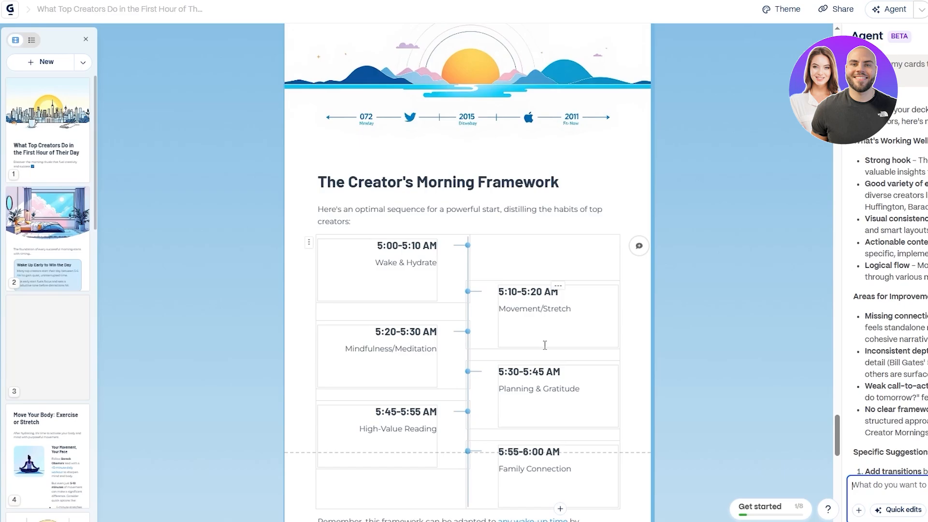
scroll(544, 344, down, 5)
scroll(545, 344, down, 8)
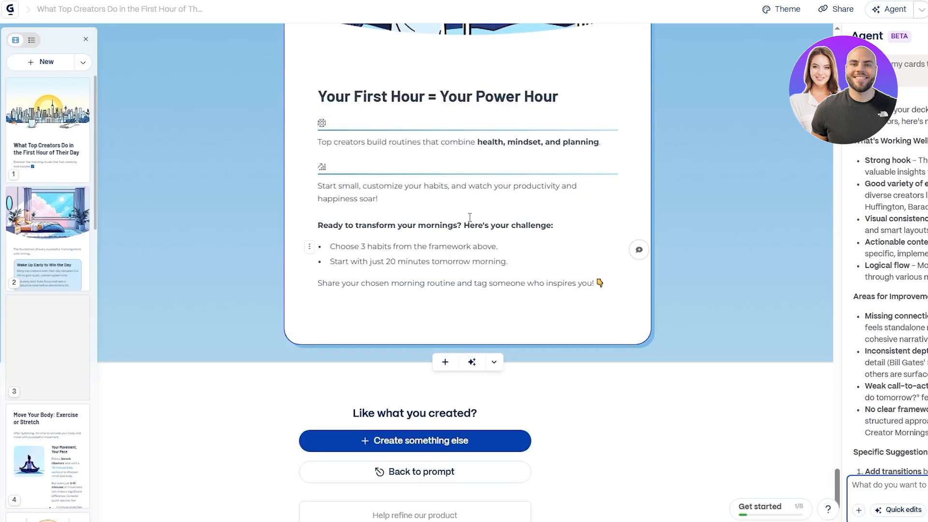
scroll(560, 316, up, 5)
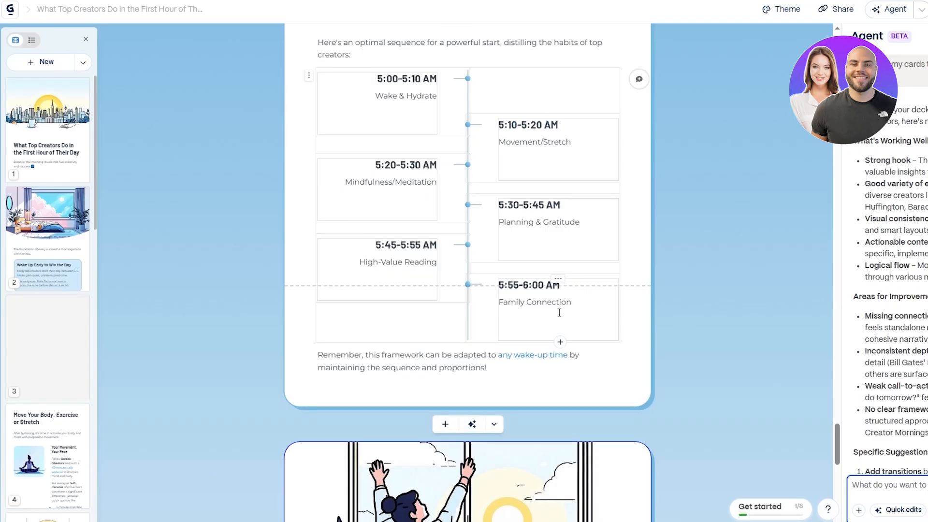
scroll(559, 313, up, 1)
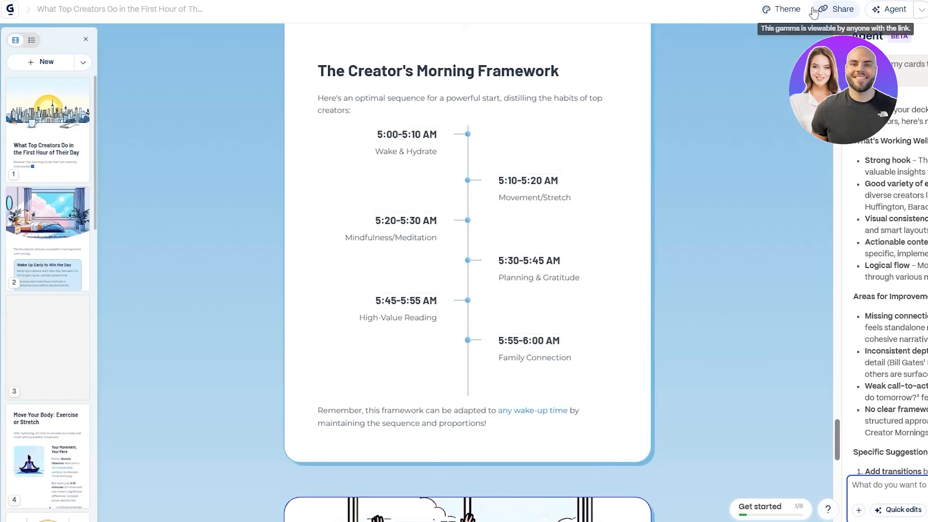